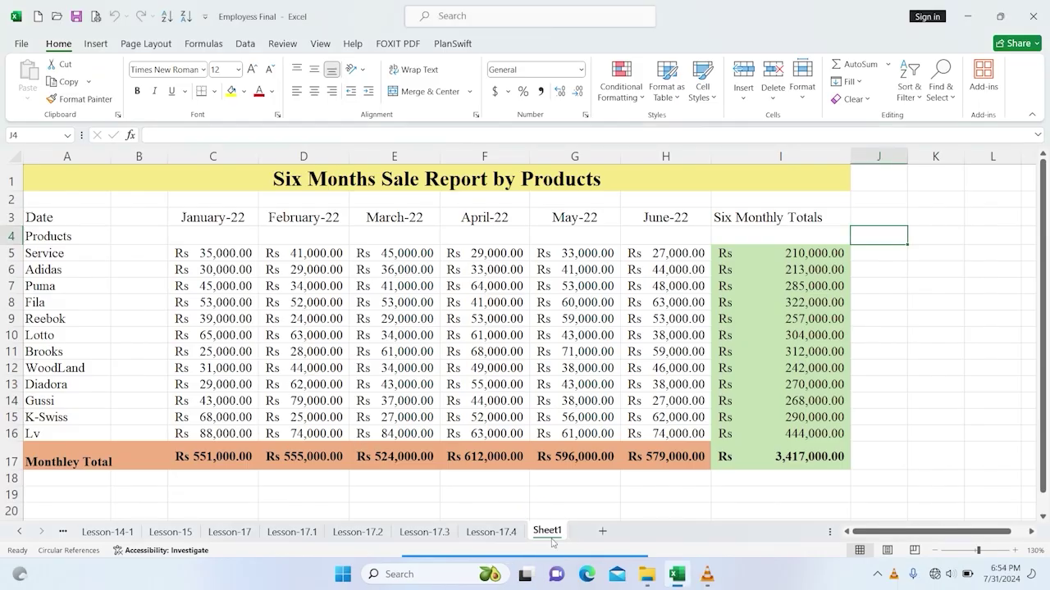
# Create a copy of Sheet1 at the end of the Employess Final.xlsx workbook
pyautogui.rightClick(546, 533)
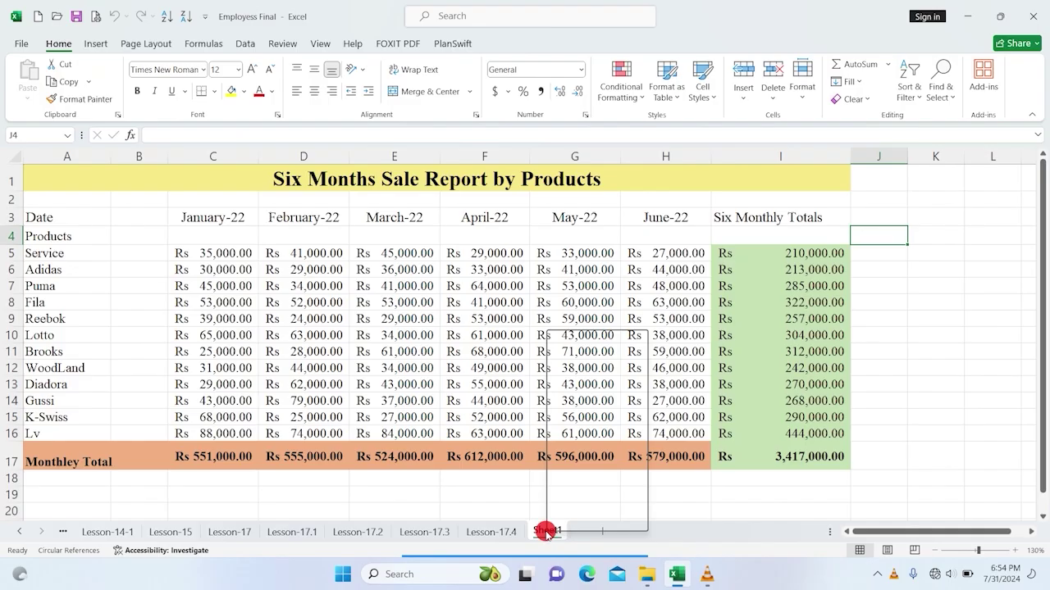
pyautogui.click(581, 397)
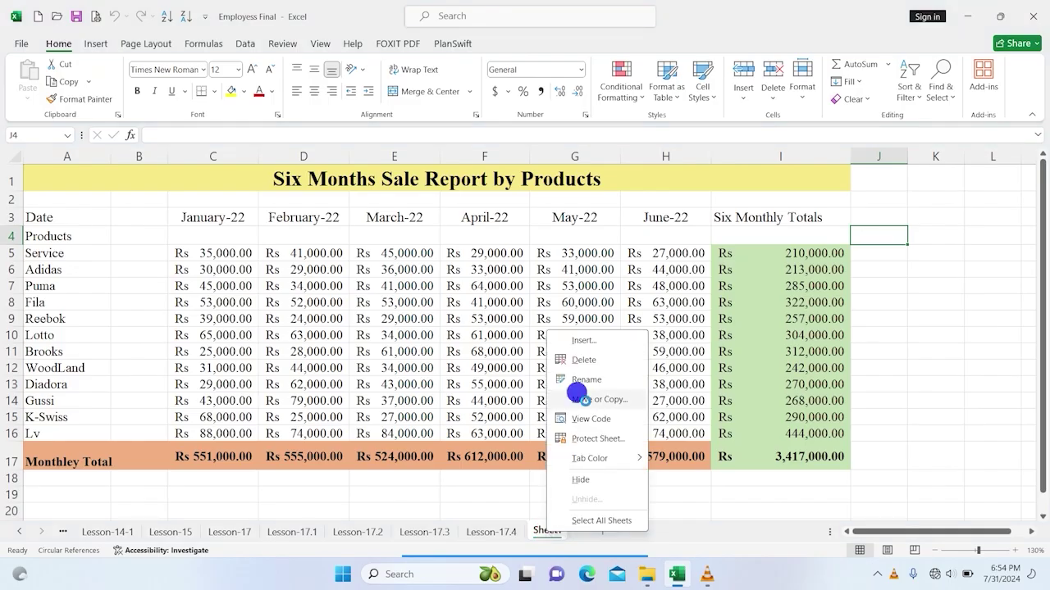
pyautogui.scroll(-5, 511, 464)
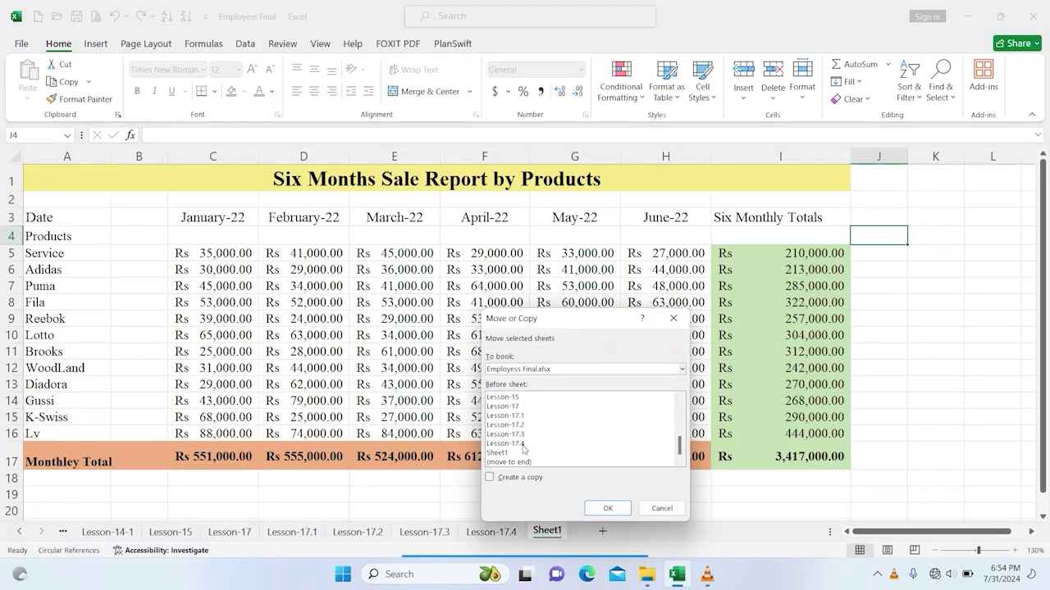
pyautogui.click(506, 462)
pyautogui.click(498, 479)
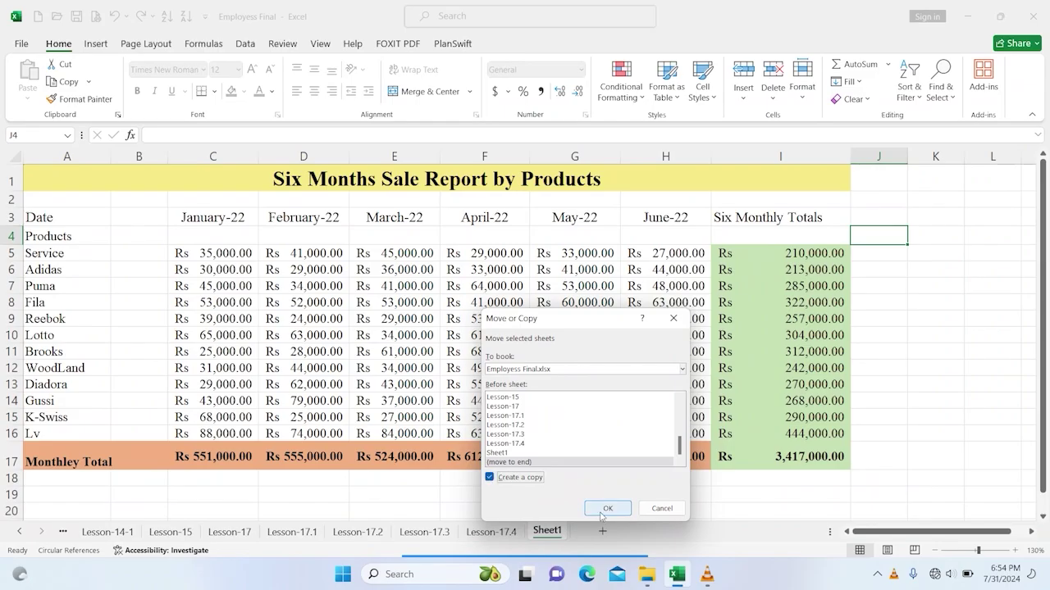
pyautogui.click(608, 508)
# Rename the copied sheet as Lesson-18
pyautogui.doubleClick(603, 532)
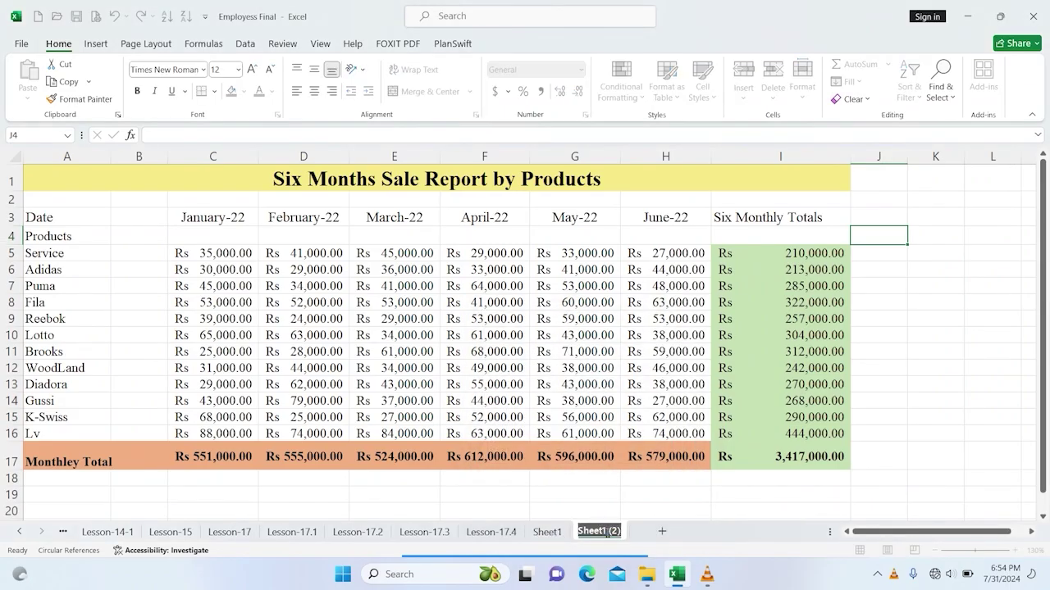
pyautogui.write('Lesson')
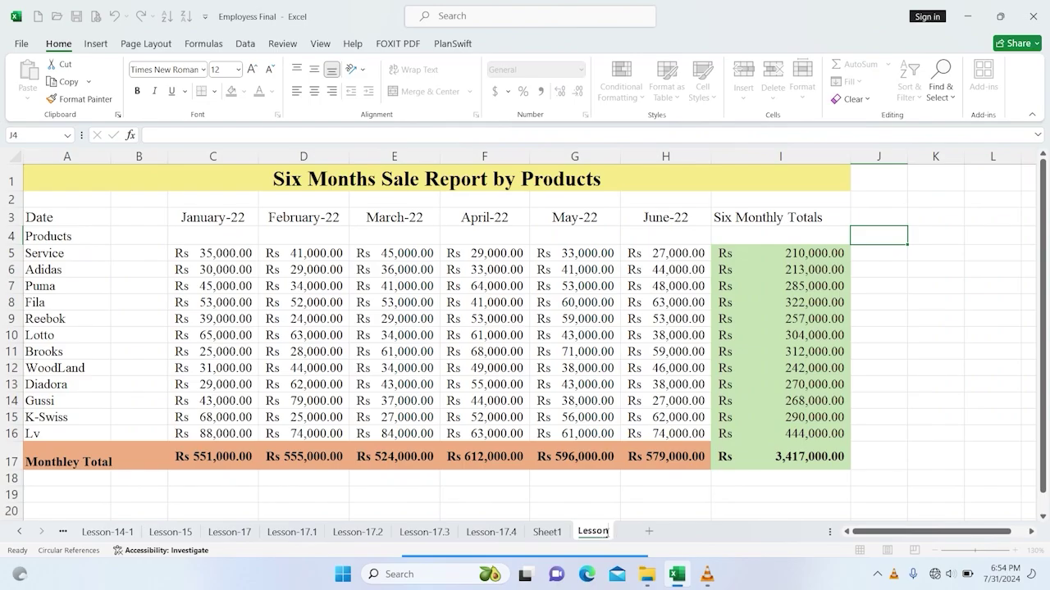
pyautogui.write('-18')
pyautogui.press('Return')
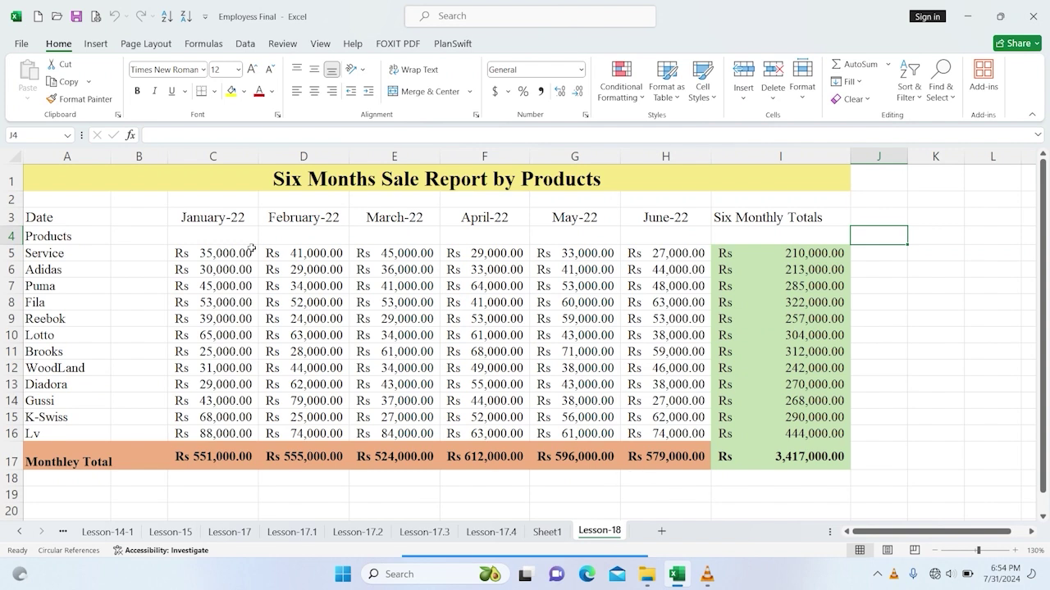
# Delete all contents of the Lesson-18 sheet and fill every cell with white
pyautogui.hotkey('ctrl', 'a')
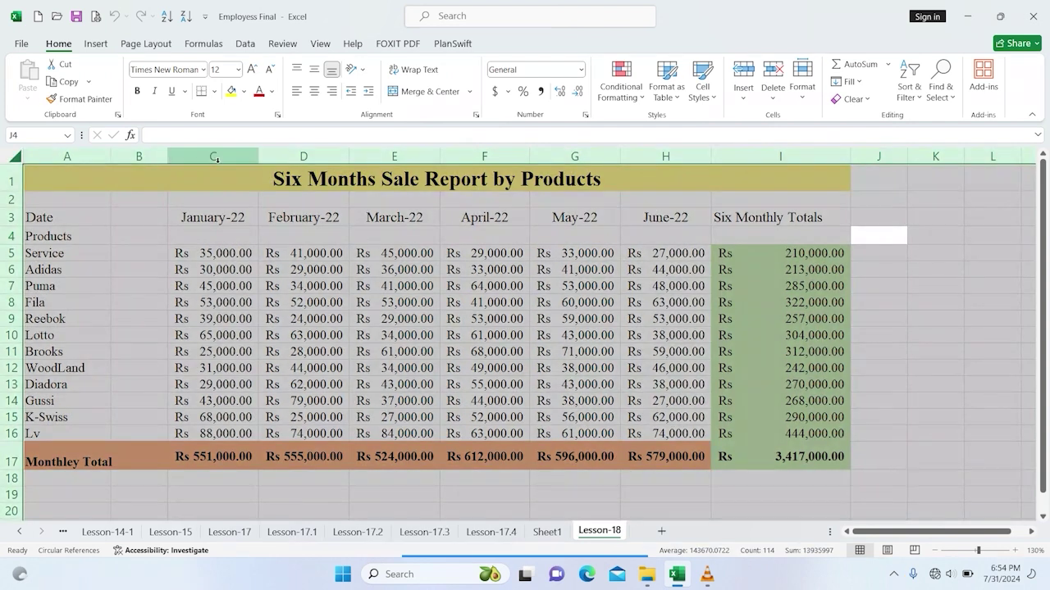
pyautogui.press('Delete')
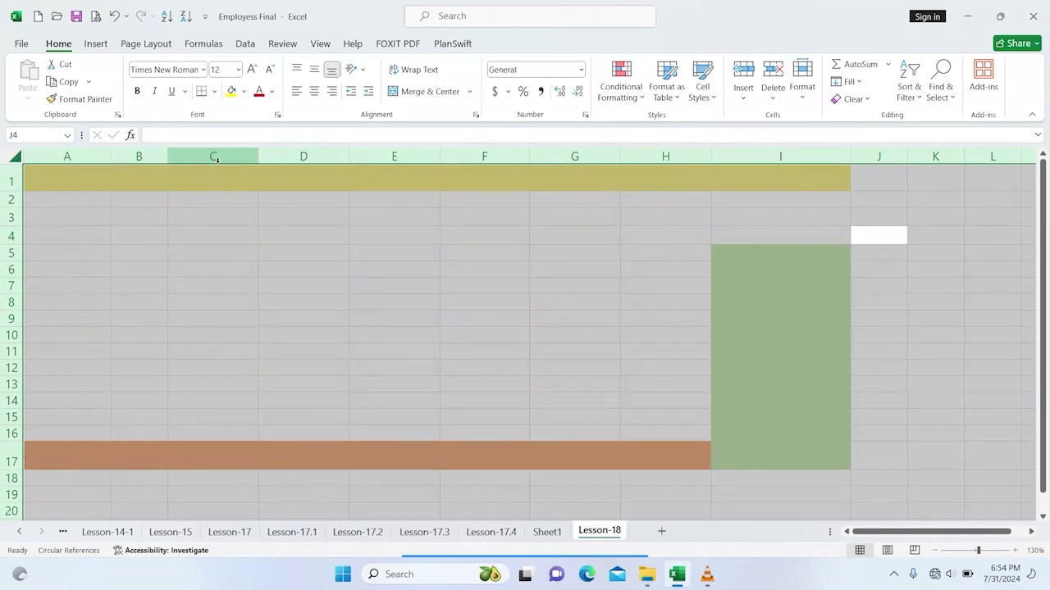
pyautogui.click(244, 91)
pyautogui.click(229, 126)
pyautogui.click(533, 301)
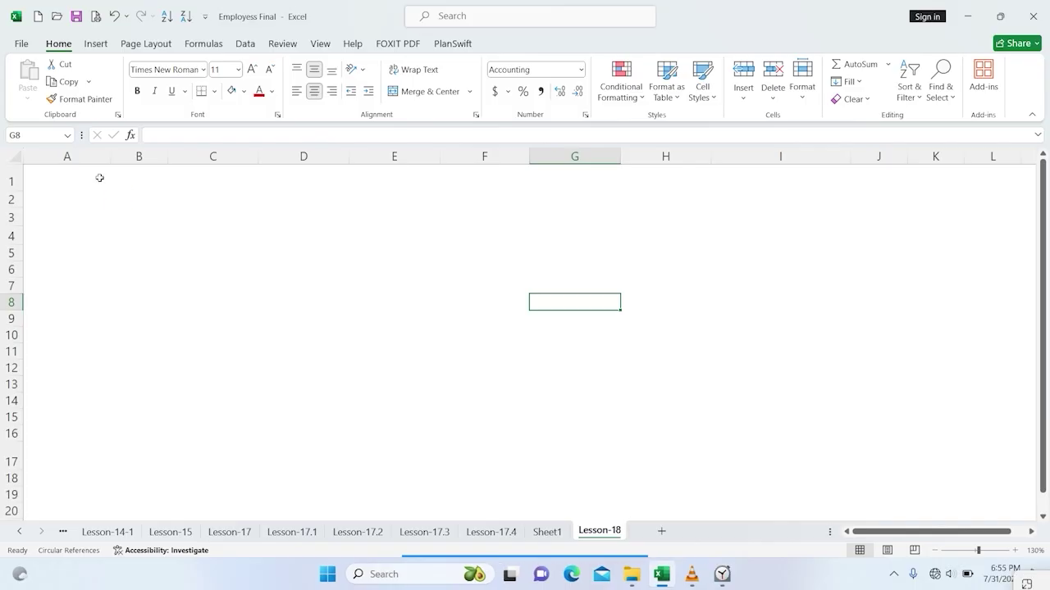
# Set the font of the whole sheet to Times New Roman, size 12
pyautogui.click(15, 157)
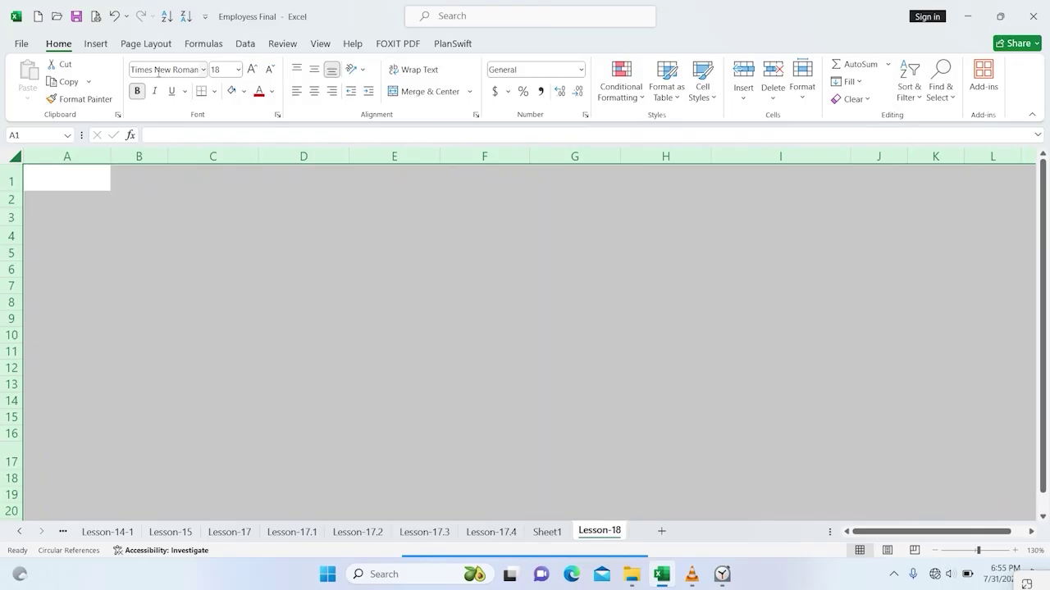
pyautogui.click(132, 70)
pyautogui.write('Ti')
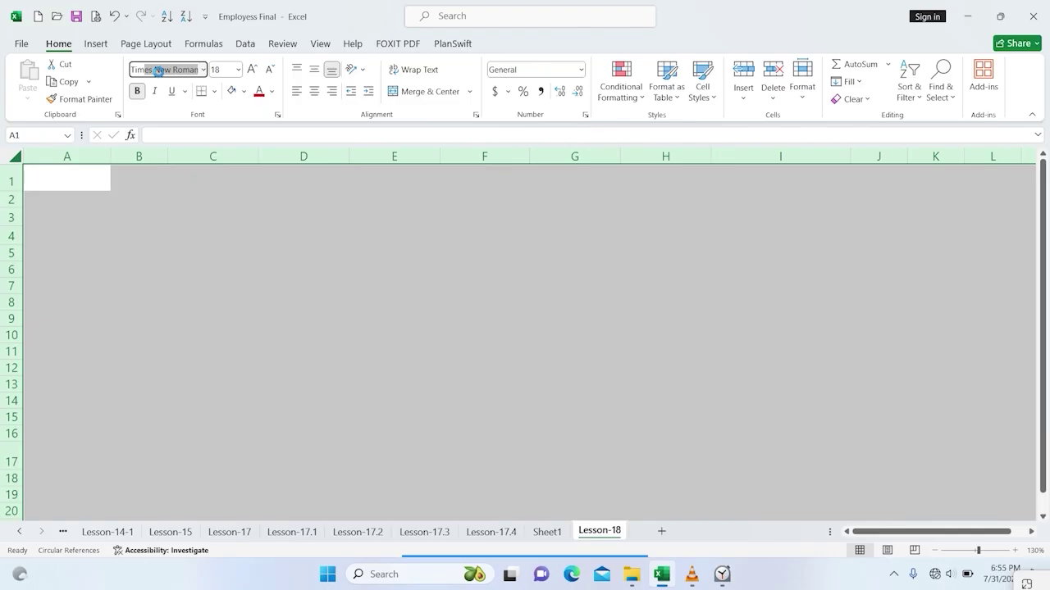
pyautogui.press('Return')
pyautogui.click(238, 69)
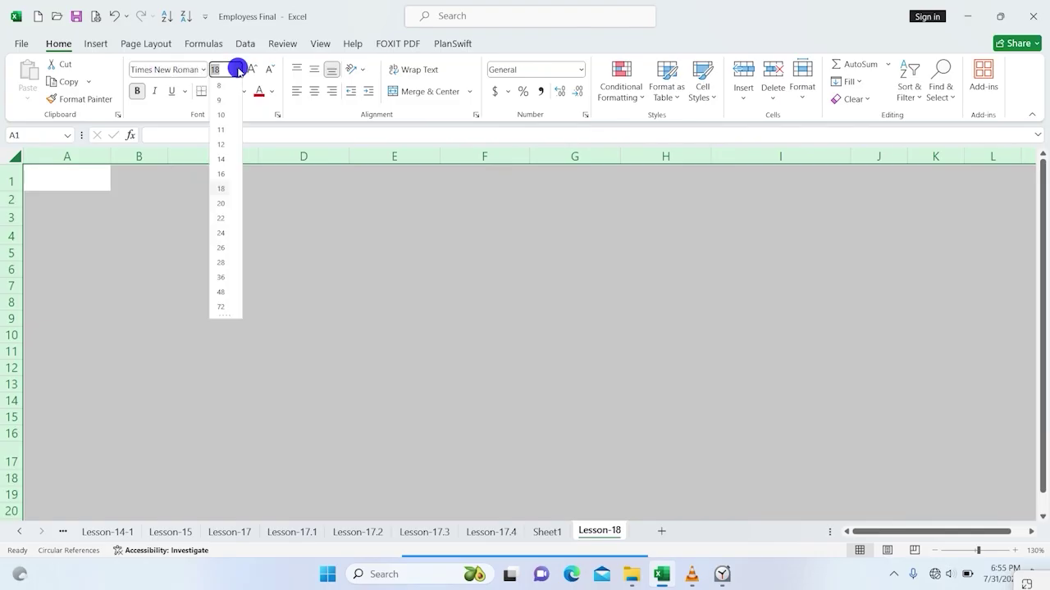
pyautogui.click(221, 145)
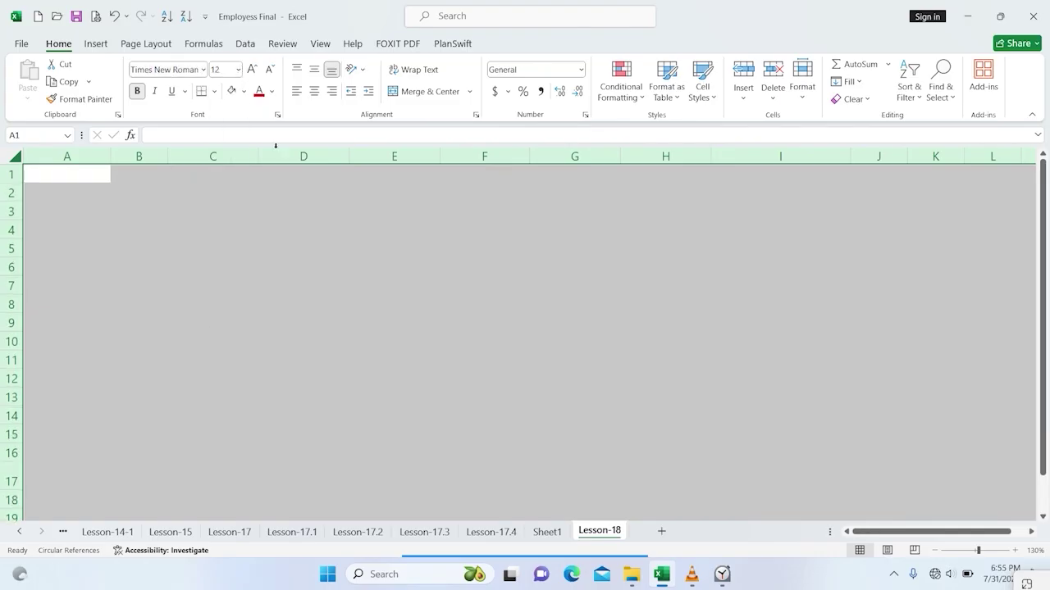
pyautogui.click(365, 214)
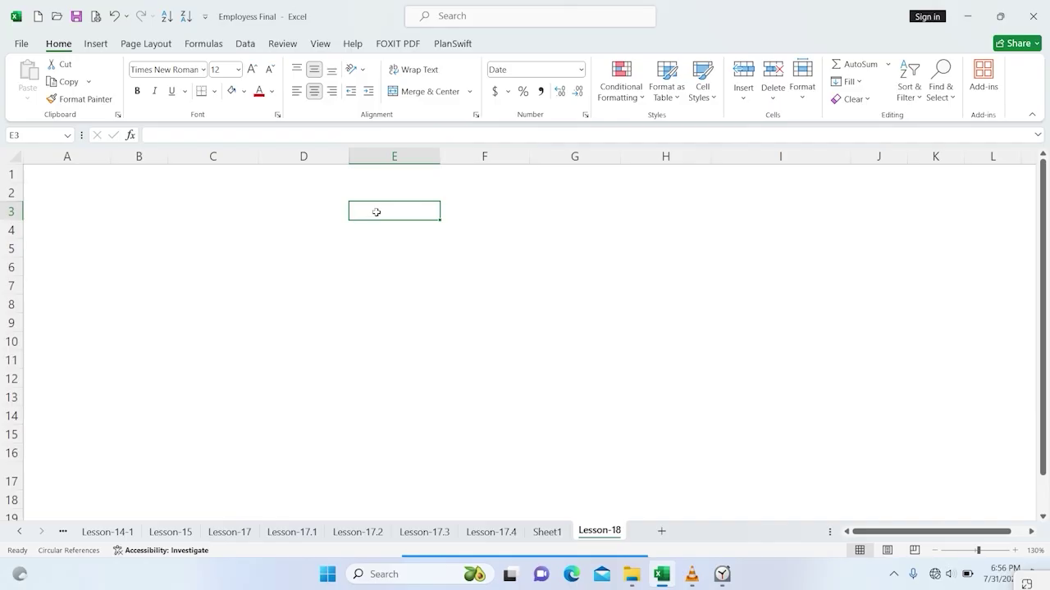
# Move the floating stopwatch over the Excel window's ribbon area and start timing
pyautogui.click(1032, 560)
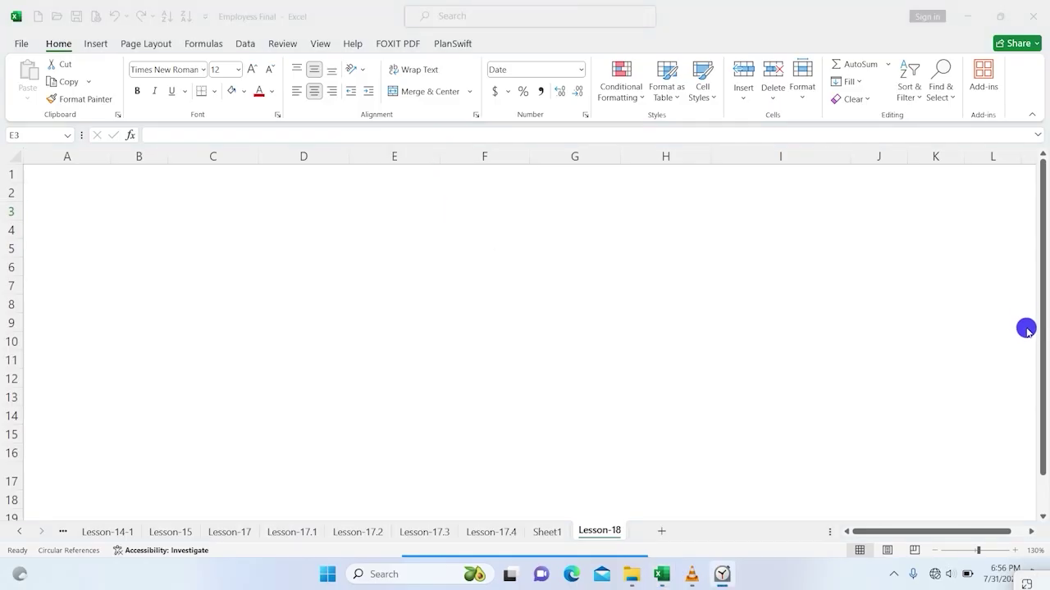
pyautogui.moveTo(1034, 559); pyautogui.dragTo(970, 97)
pyautogui.click(978, 97)
# Enter the label Date in cell A3 and the date 7/1/2022 in cell B3
pyautogui.click(45, 213)
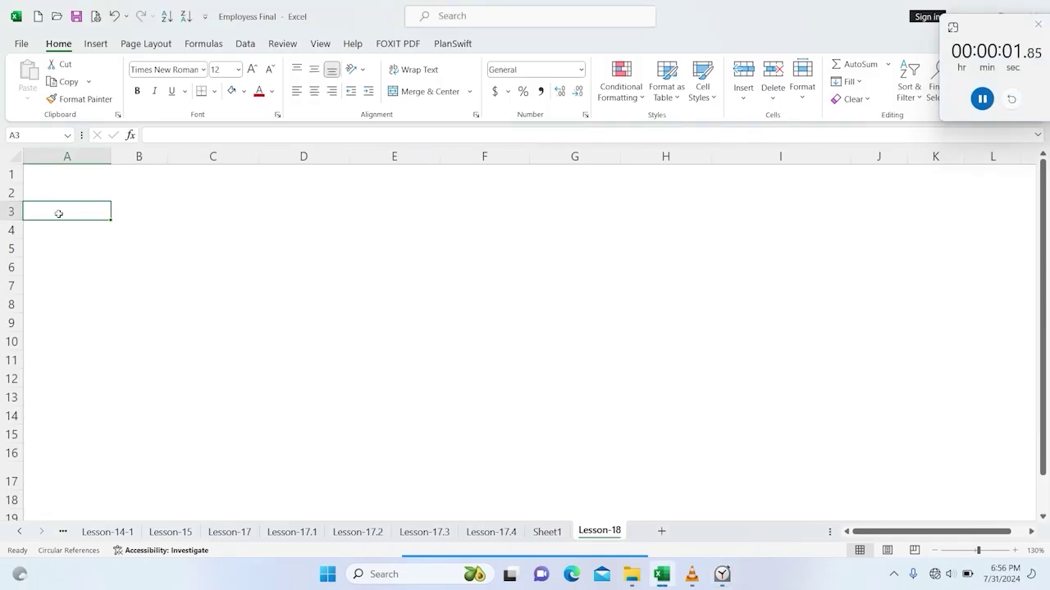
pyautogui.write('Date')
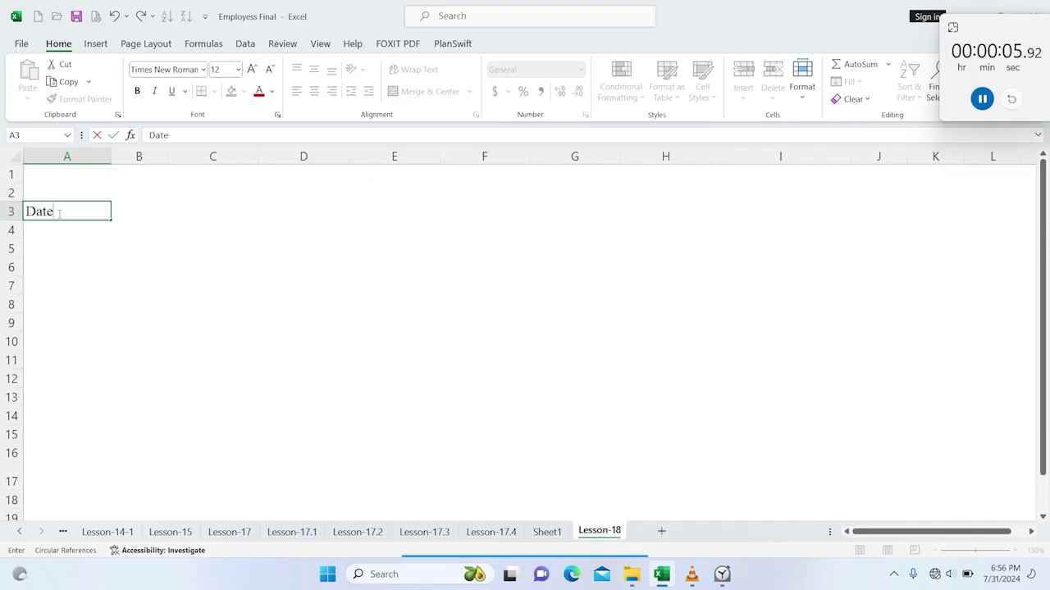
pyautogui.press('Tab')
pyautogui.write('7/1/2022')
pyautogui.press('Return')
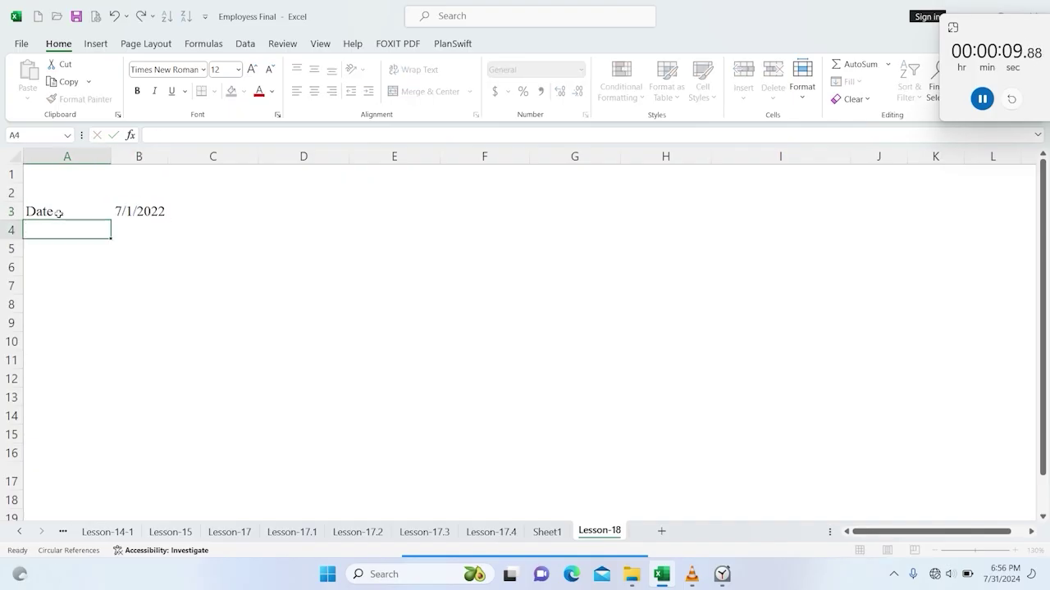
# Change the date in cell B3 to 7/31/2022
pyautogui.click(137, 211)
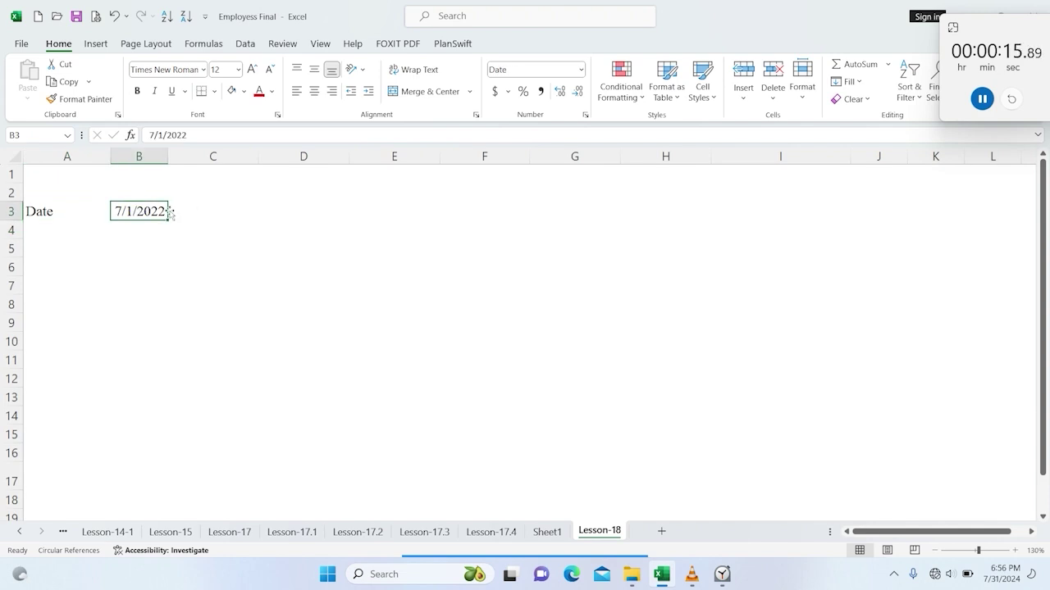
pyautogui.write('7/31/2022')
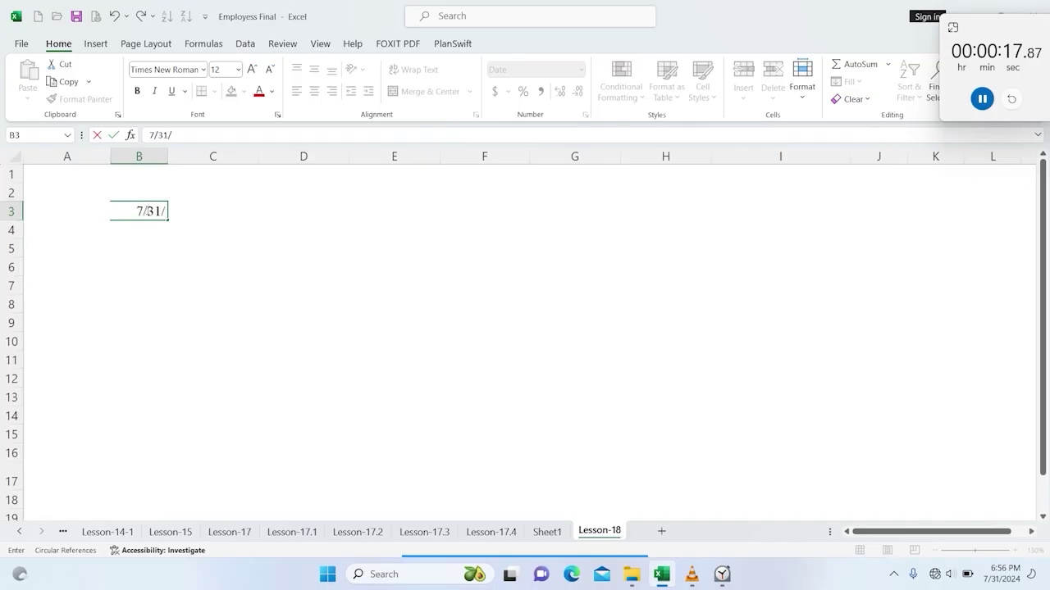
pyautogui.press('Return')
# Enter the formula =EOMONTH(B3,1) in cell C3 to produce the following month's end date
pyautogui.click(216, 210)
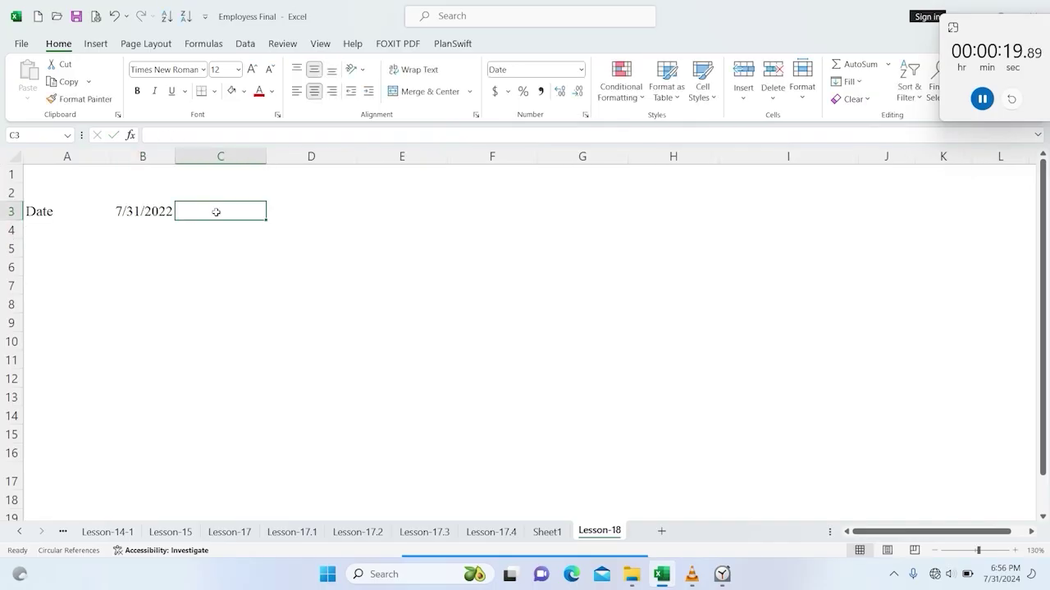
pyautogui.write('=')
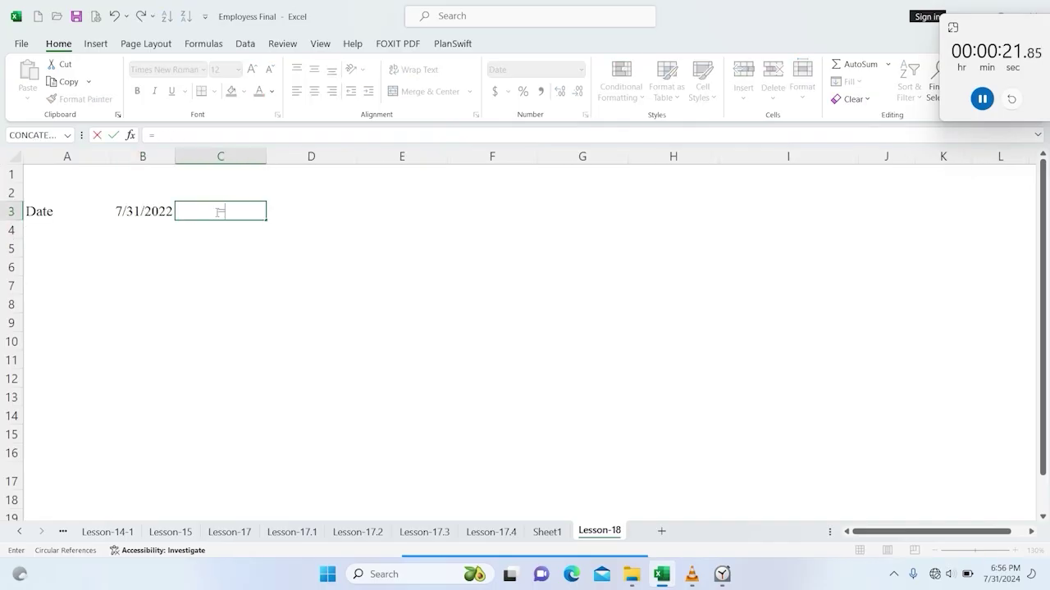
pyautogui.write('eodat')
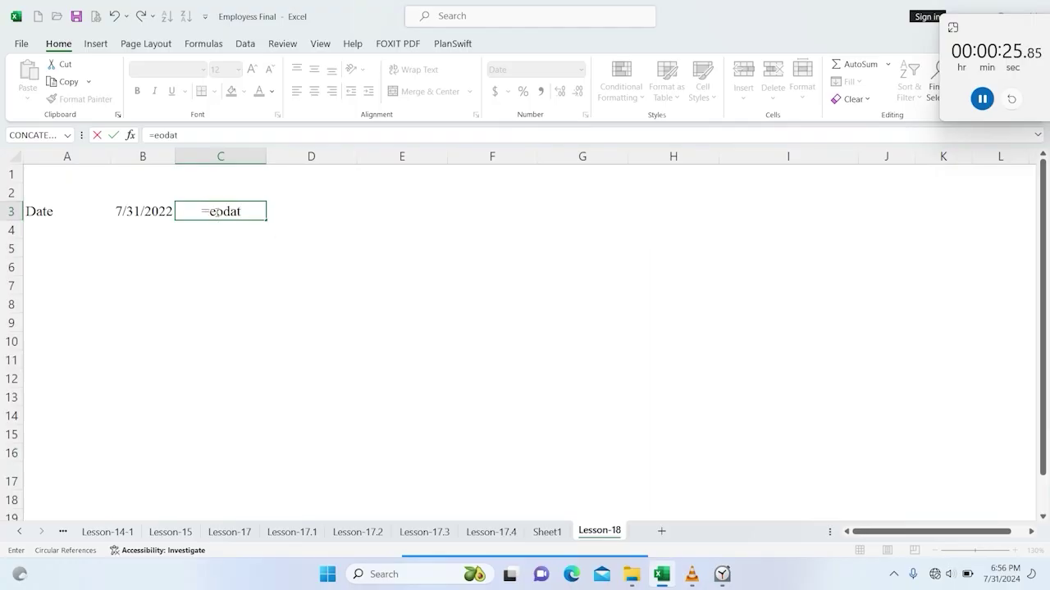
pyautogui.press('BackSpace')
pyautogui.press('BackSpace')
pyautogui.press('BackSpace')
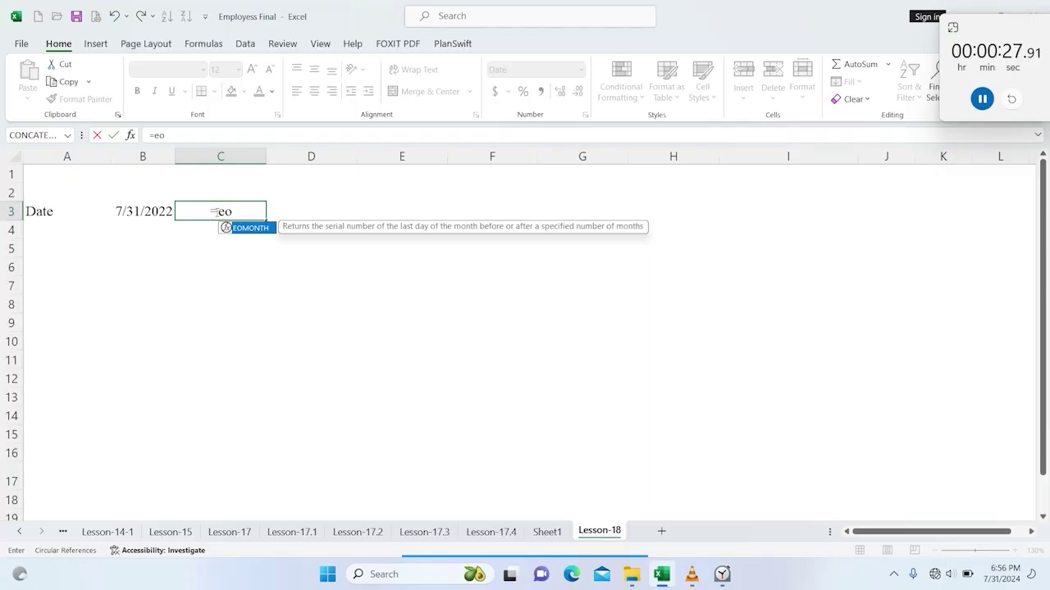
pyautogui.write('month')
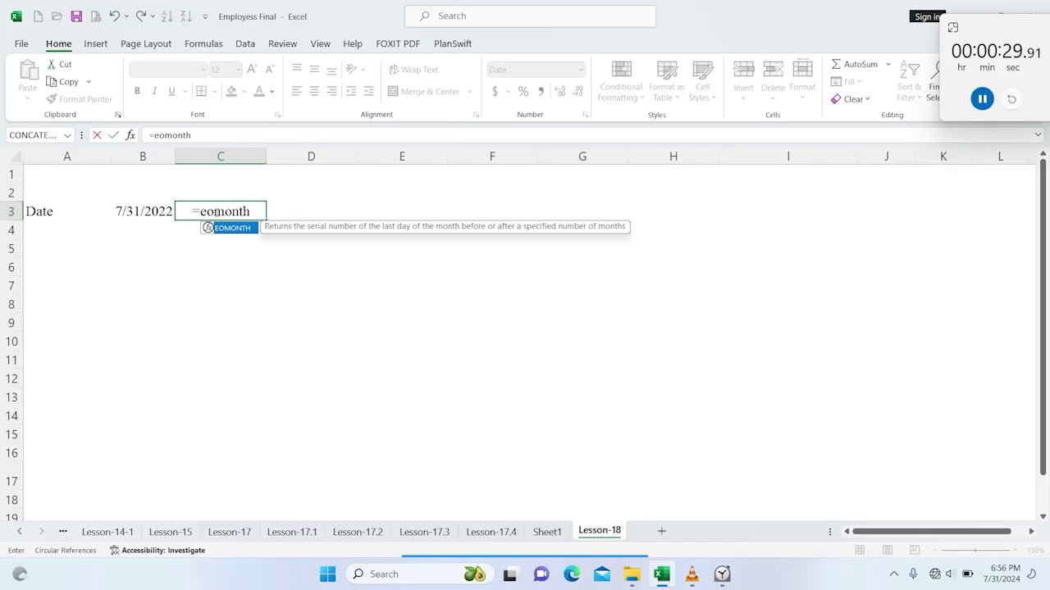
pyautogui.press('Tab')
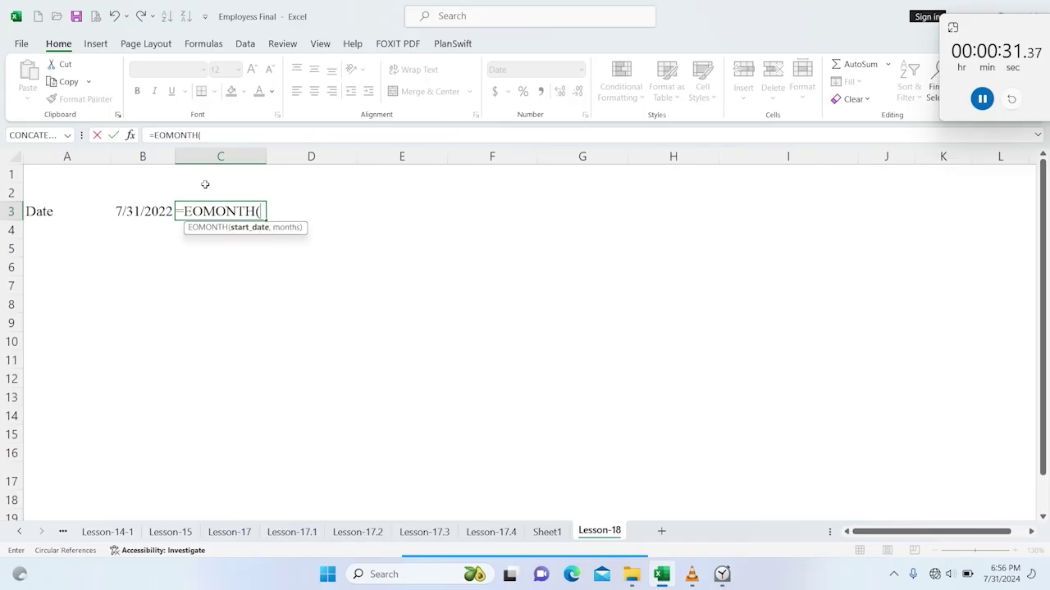
pyautogui.click(140, 206)
pyautogui.write(',1')
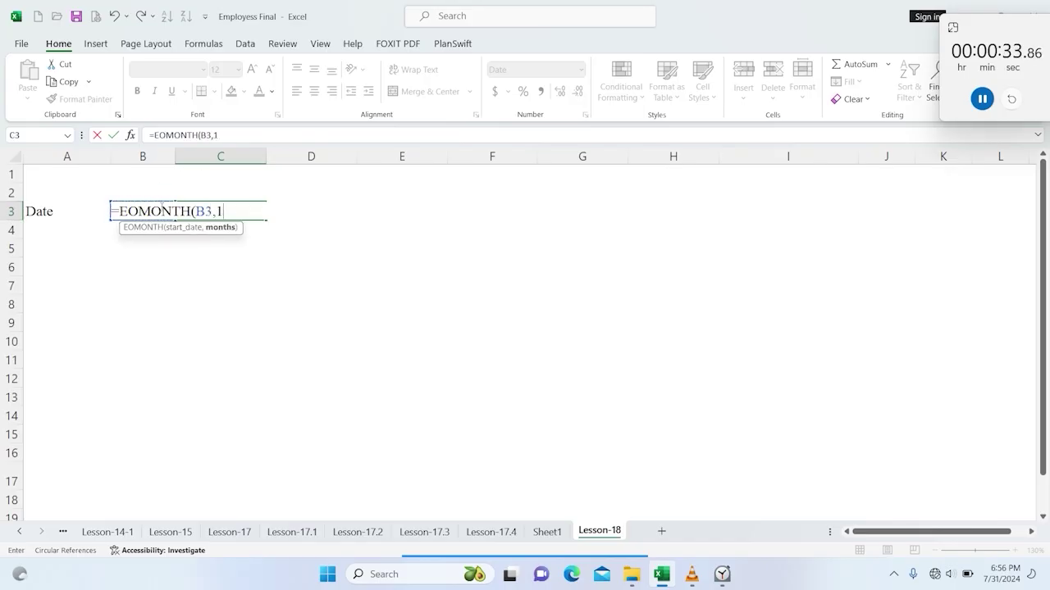
pyautogui.write(')')
pyautogui.press('Return')
# Fill the EOMONTH formula from C3 across to I3 and apply its month-year format to cell B3
pyautogui.click(207, 205)
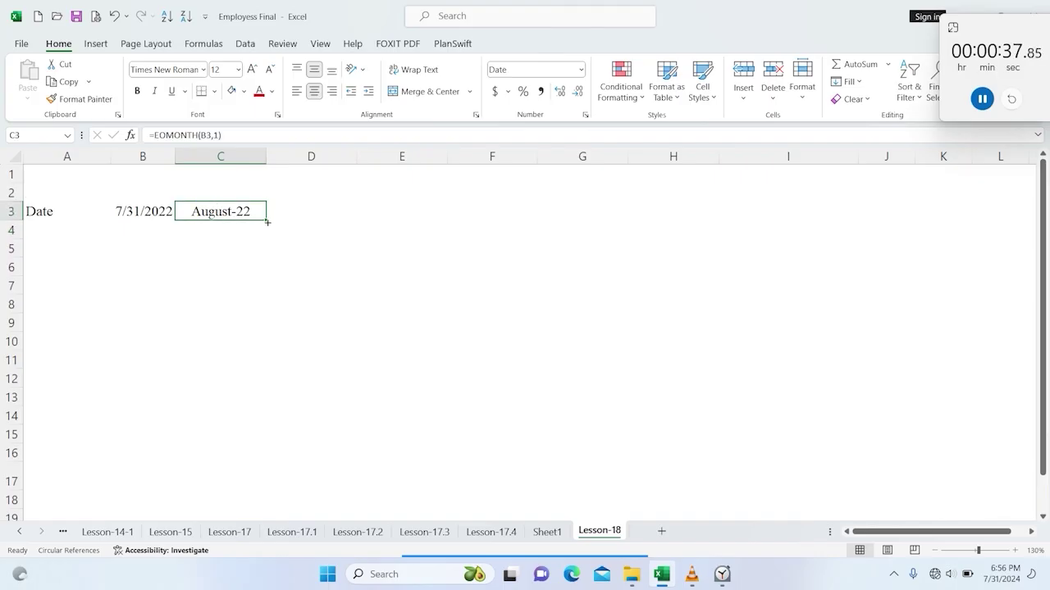
pyautogui.moveTo(266, 220); pyautogui.dragTo(804, 227)
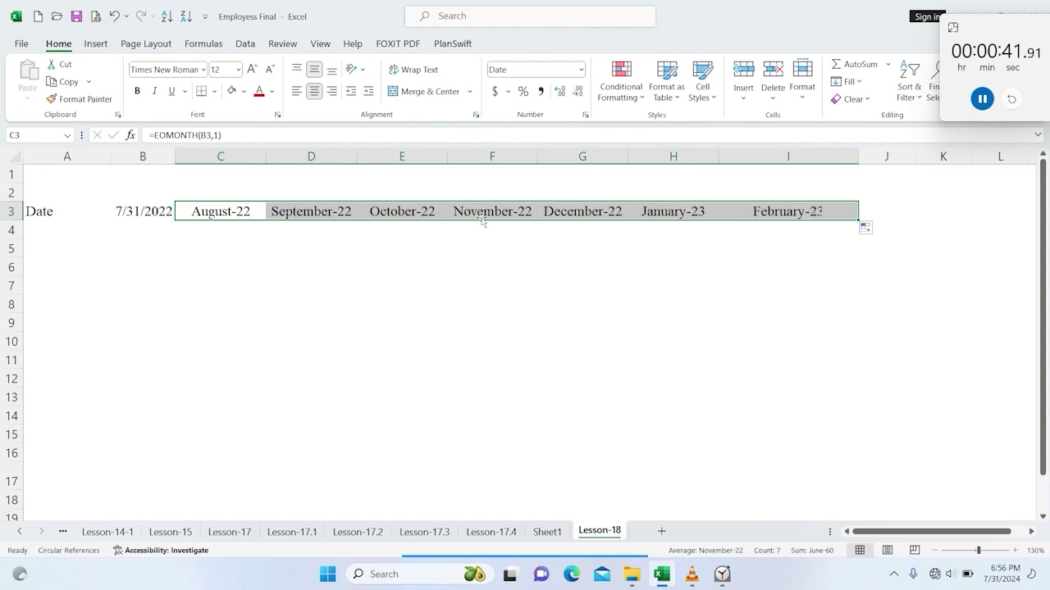
pyautogui.click(78, 99)
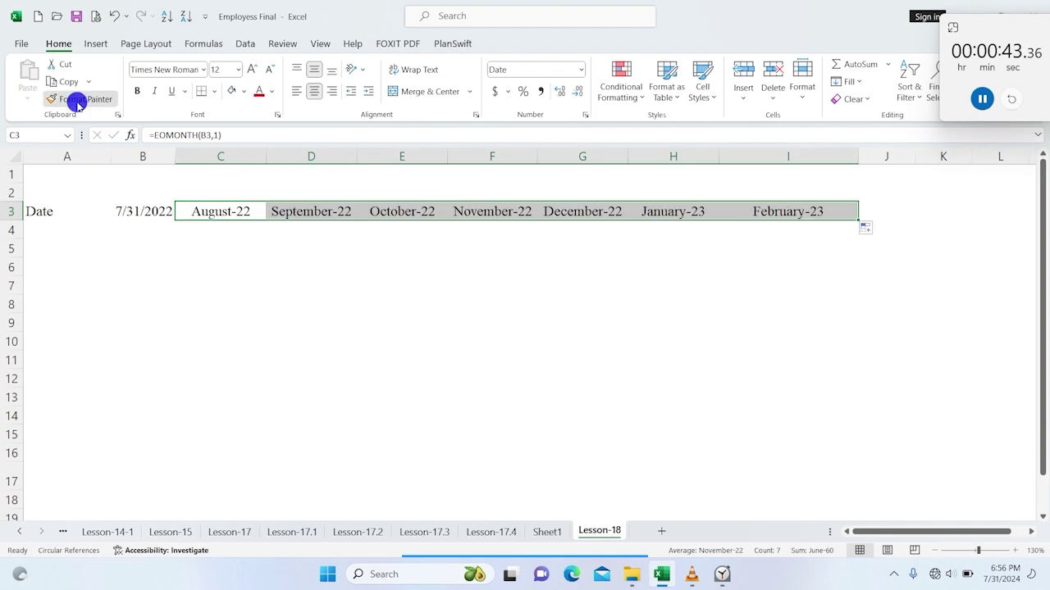
pyautogui.click(123, 210)
pyautogui.click(361, 303)
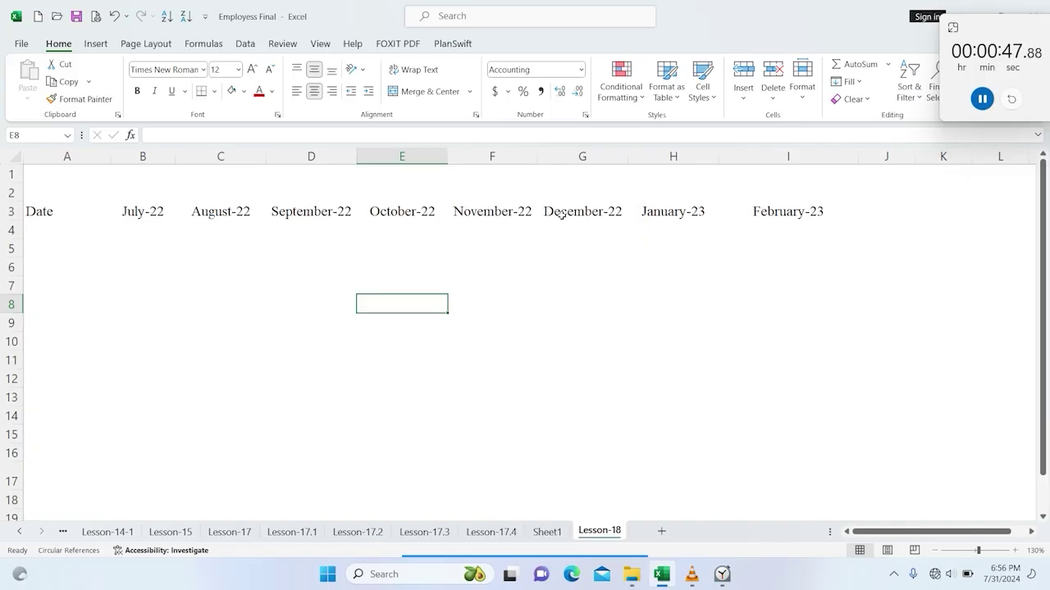
# Delete the January-23 and February-23 headings from cells H3 and I3
pyautogui.moveTo(693, 210); pyautogui.dragTo(762, 214)
pyautogui.press('Delete')
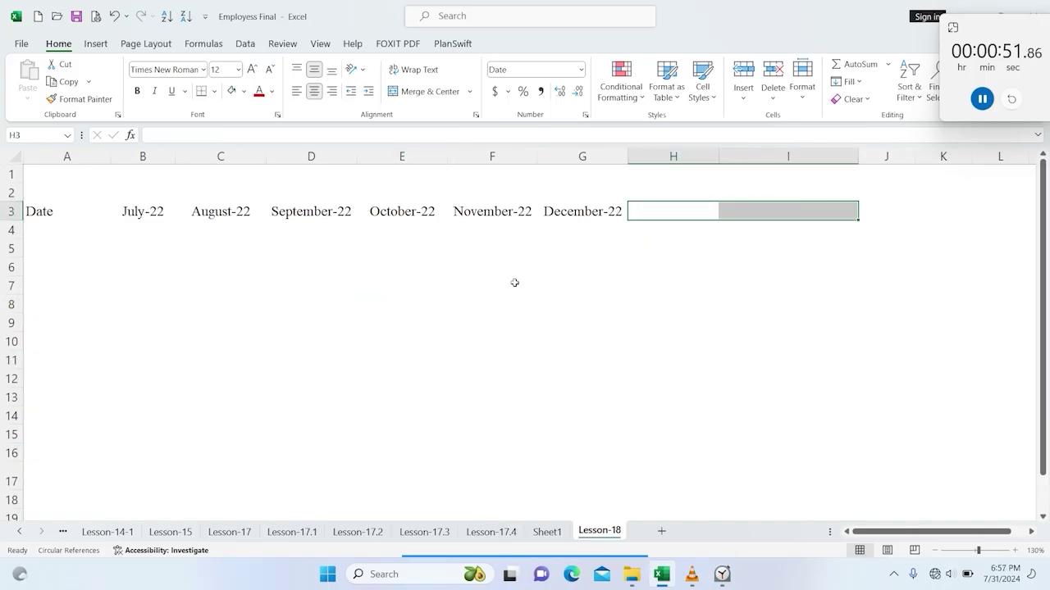
pyautogui.moveTo(514, 284); pyautogui.dragTo(492, 304)
# Enter the label "Products" in cell A4 below the Date heading
pyautogui.click(34, 249)
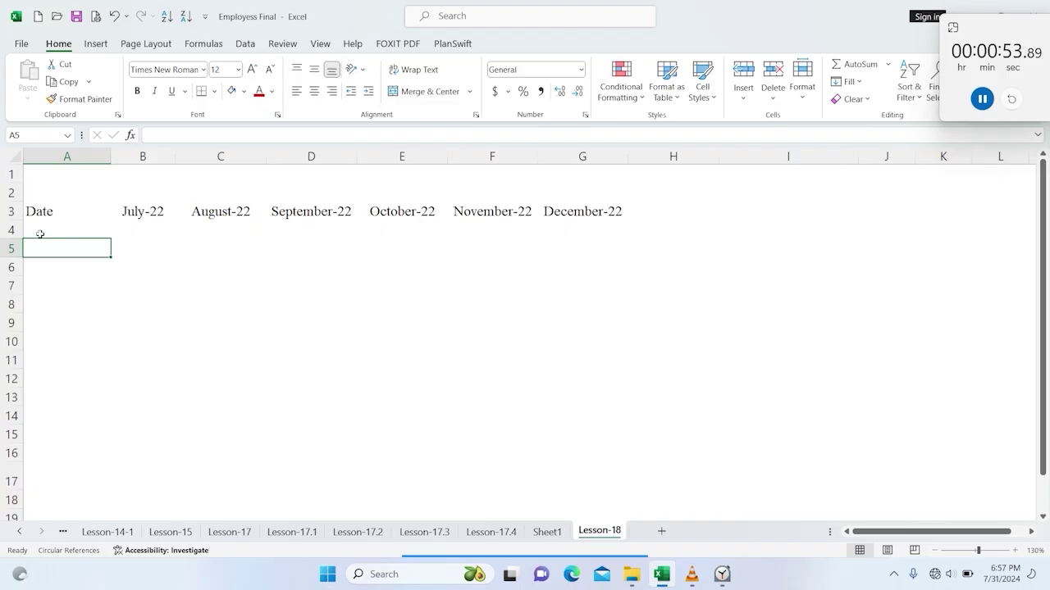
pyautogui.click(40, 232)
pyautogui.write('Pr')
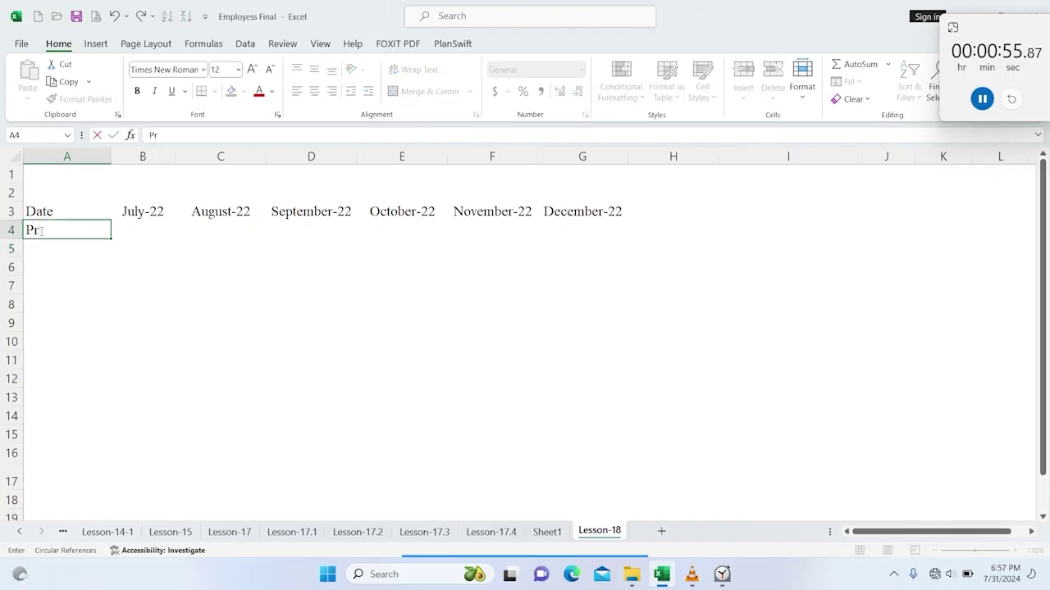
pyautogui.write('oducts')
pyautogui.press('Return')
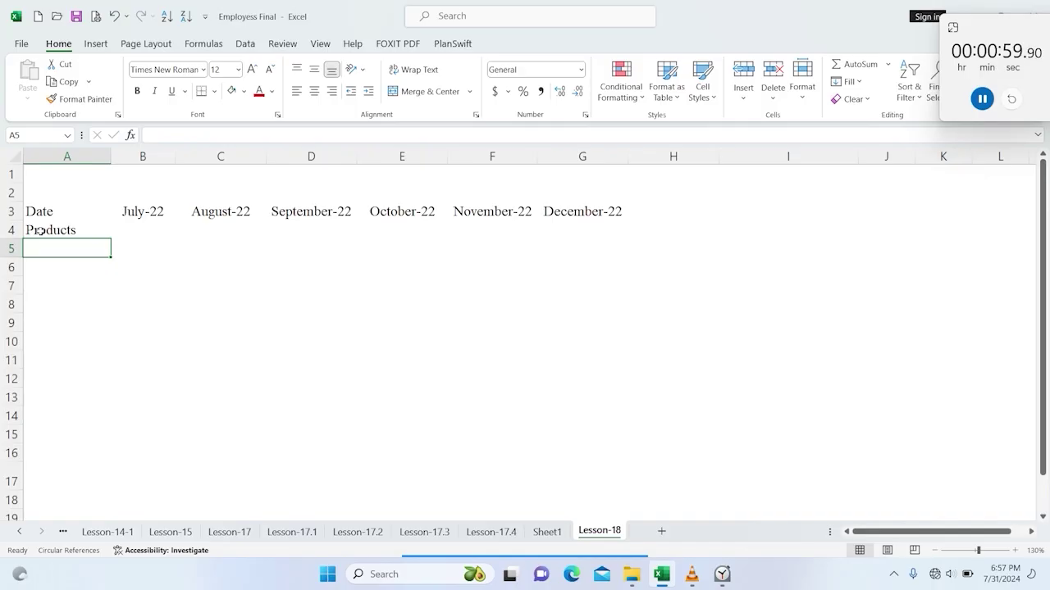
# Enter the formula =CHAR(ROW(A65)) in cell A5 to generate the first product letter
pyautogui.write('=cha')
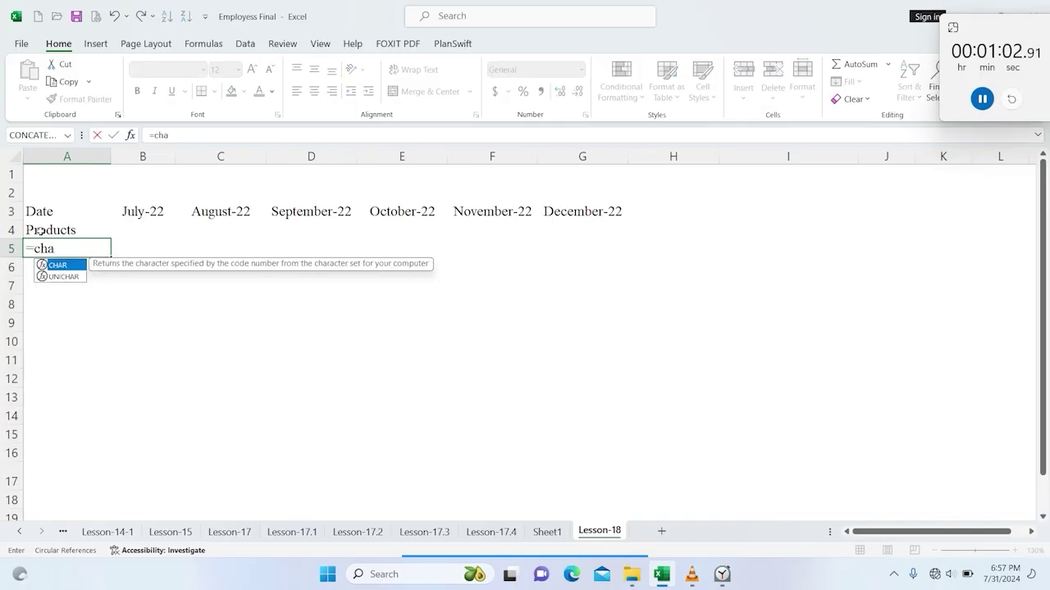
pyautogui.press('Tab')
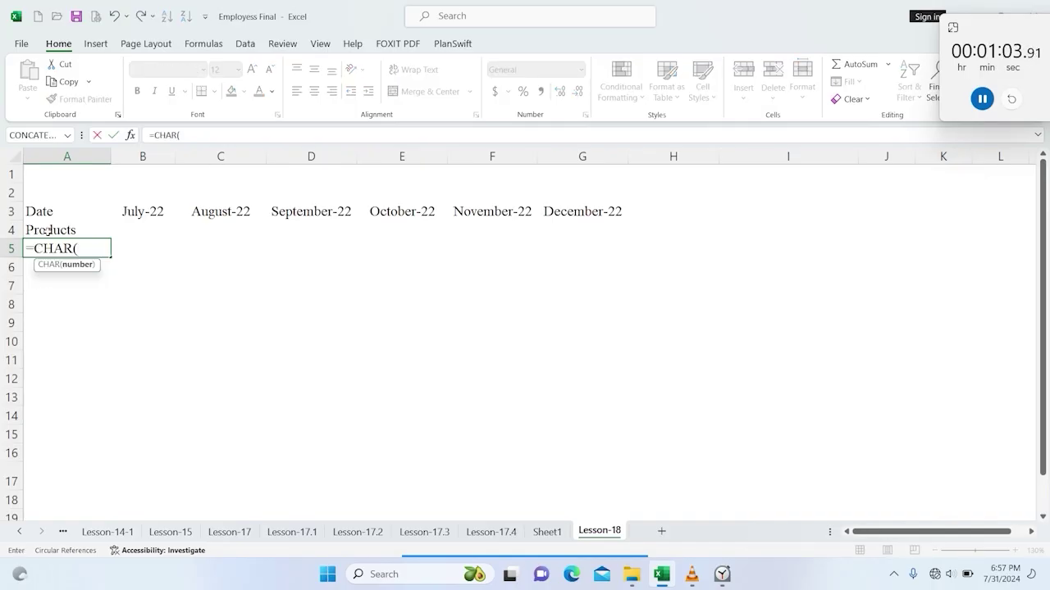
pyautogui.write('row')
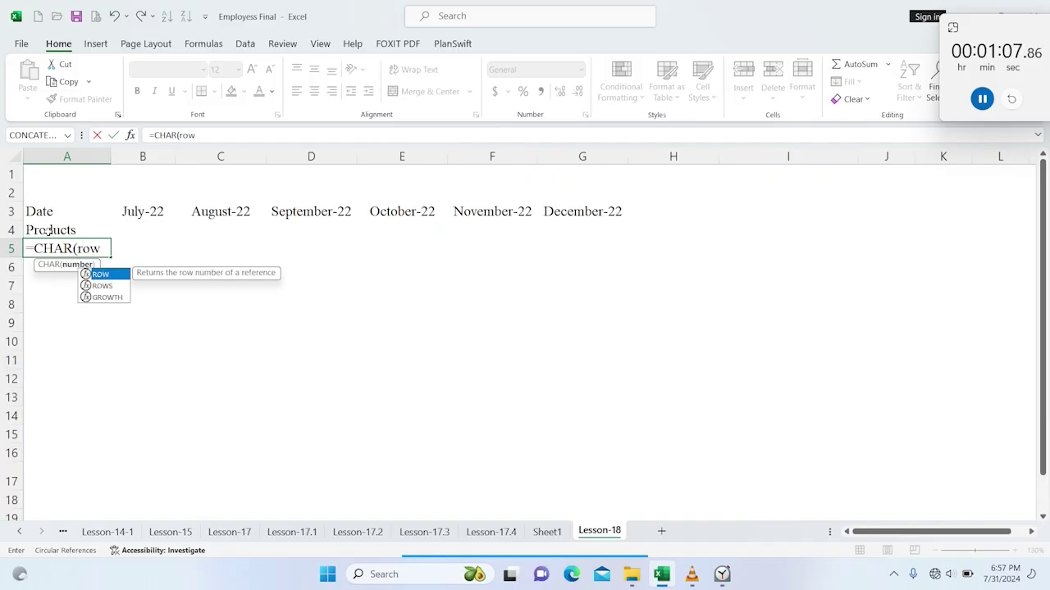
pyautogui.write('(a65)')
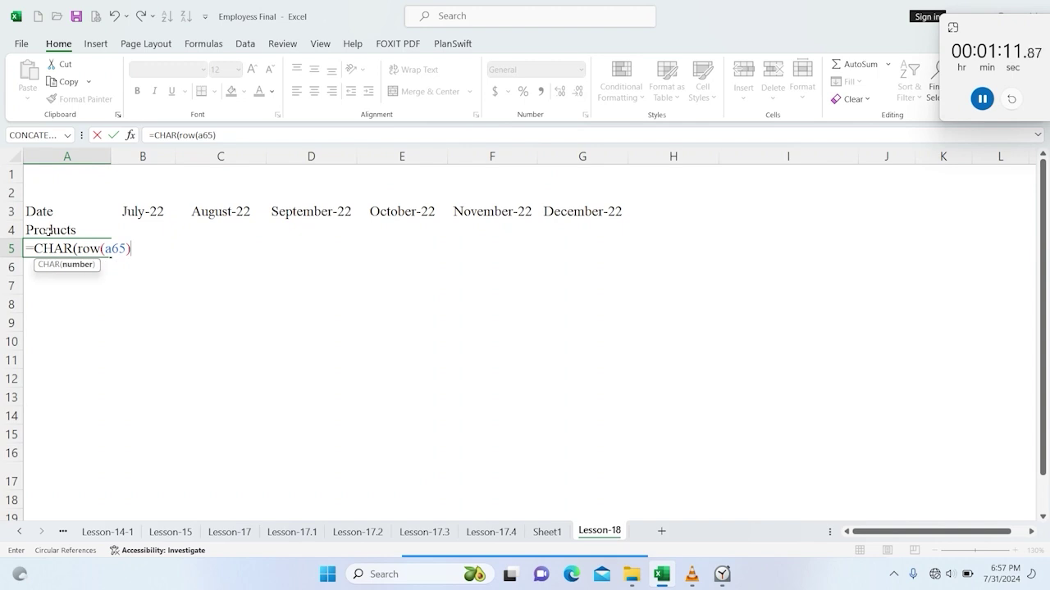
pyautogui.press('Return')
pyautogui.press('Return')
# Fill the CHAR formula down from A5 to list the product letters, and clear the extra letter in A17
pyautogui.click(73, 232)
pyautogui.click(79, 249)
pyautogui.moveTo(112, 259); pyautogui.dragTo(105, 488)
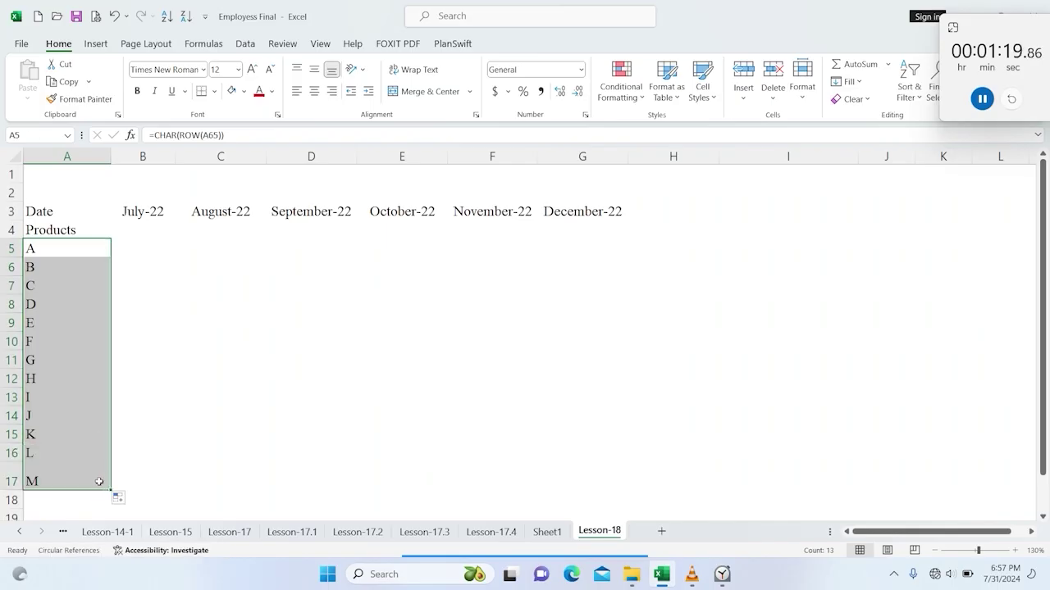
pyautogui.click(84, 486)
pyautogui.press('Delete')
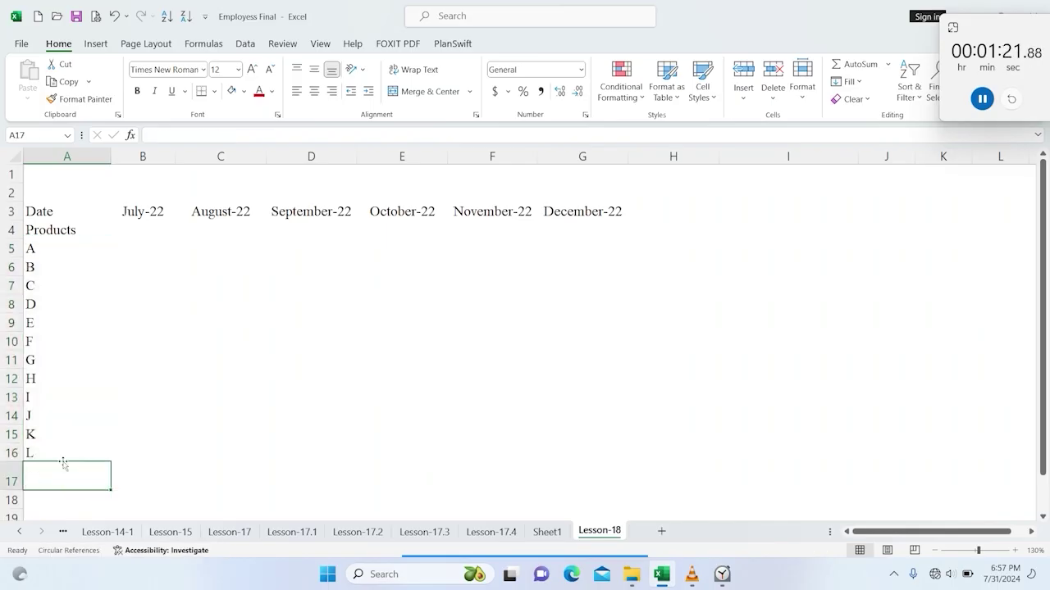
# Enter the formula =RANDBETWEEN(10000,25000) in cell B5 for product A's July sales
pyautogui.click(151, 248)
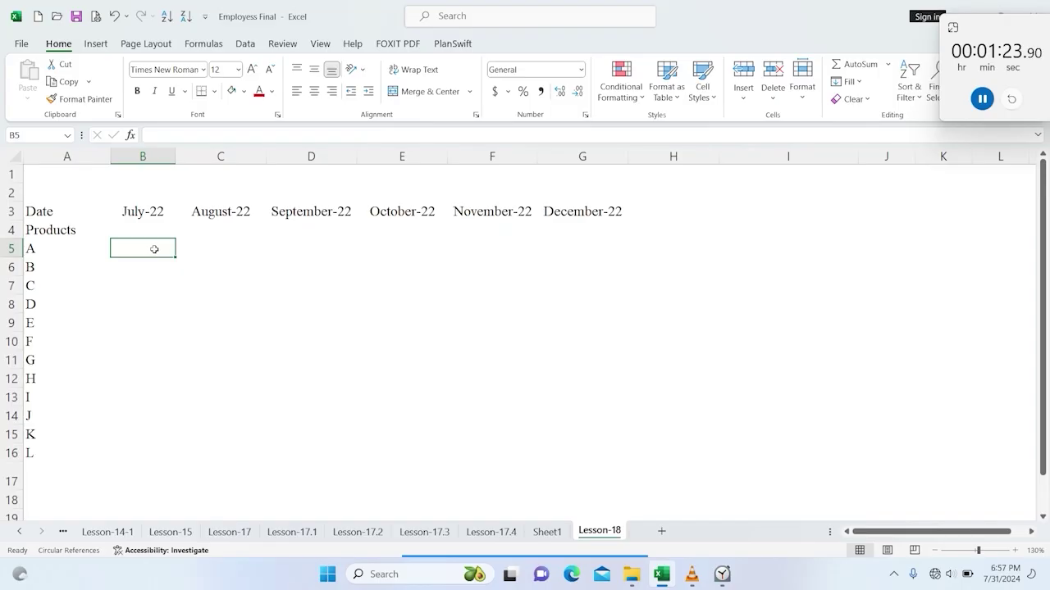
pyautogui.write('rando')
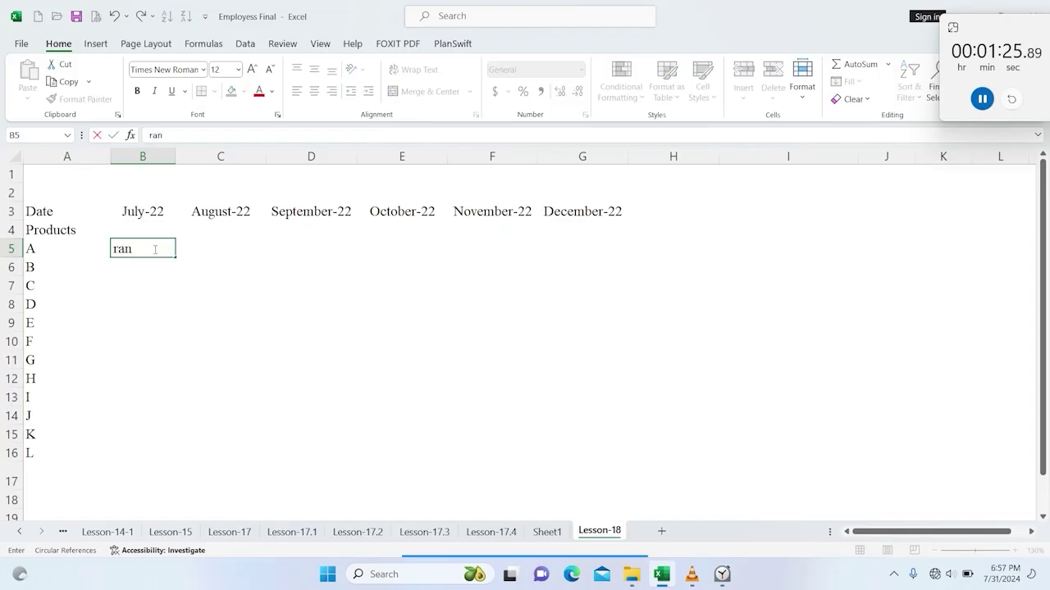
pyautogui.press('BackSpace')
pyautogui.press('BackSpace')
pyautogui.press('BackSpace')
pyautogui.press('BackSpace')
pyautogui.press('BackSpace')
pyautogui.write('=ran')
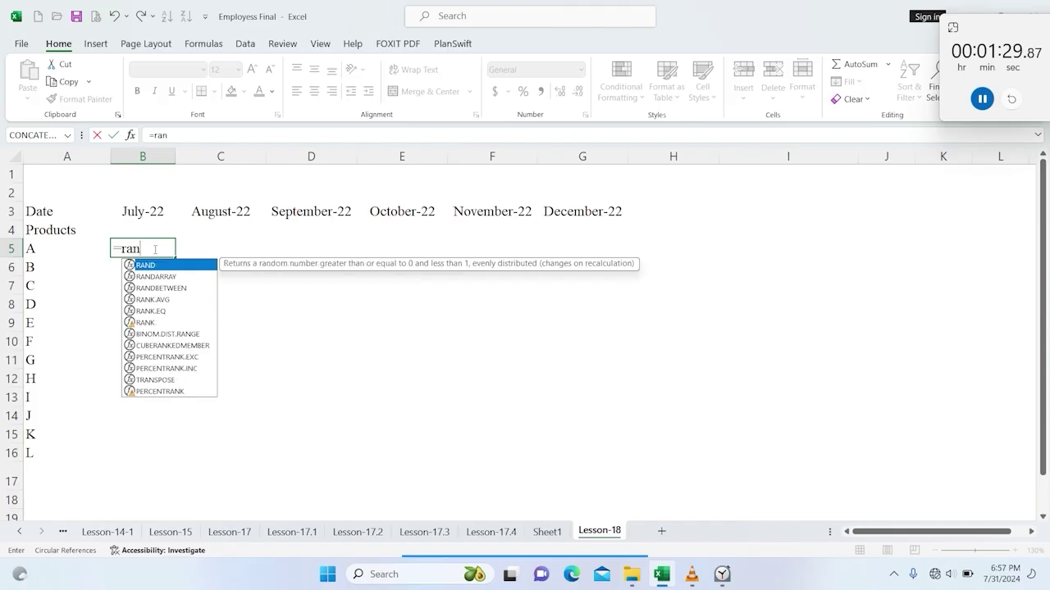
pyautogui.write('dom')
pyautogui.press('BackSpace')
pyautogui.press('BackSpace')
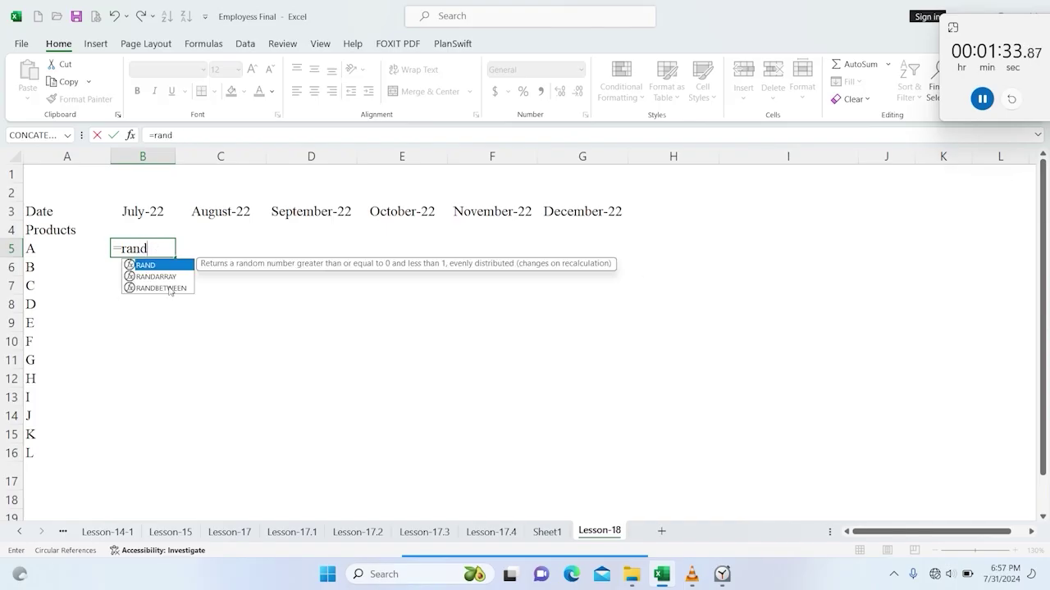
pyautogui.doubleClick(169, 287)
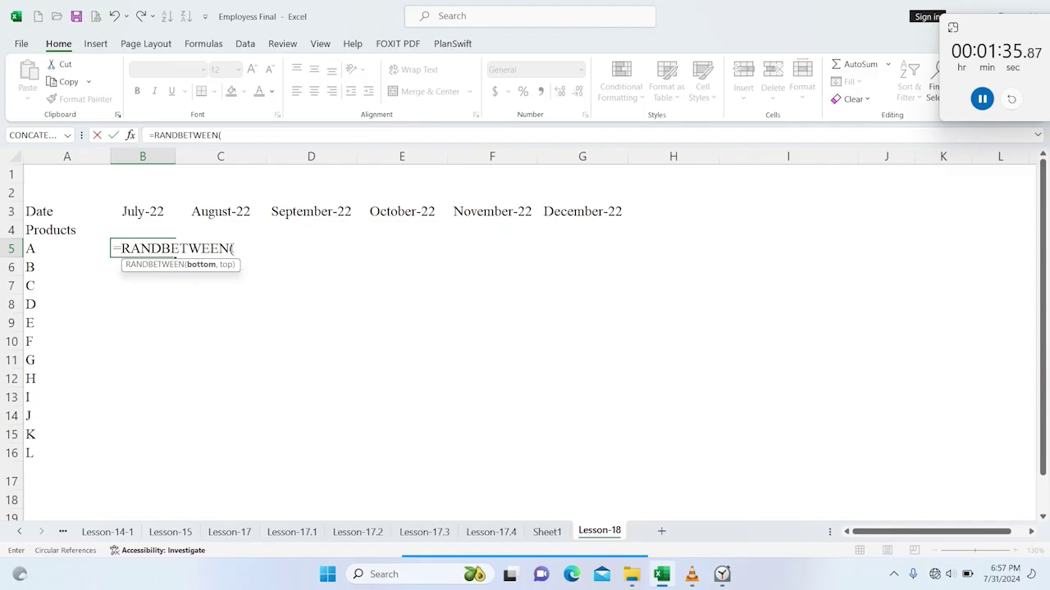
pyautogui.write('10000,25')
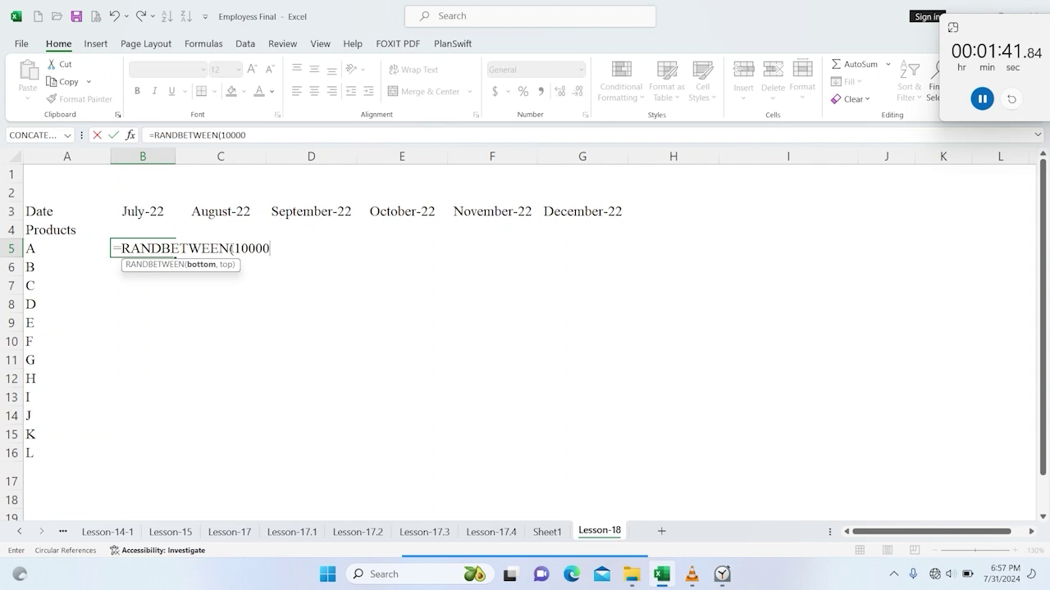
pyautogui.write('00)')
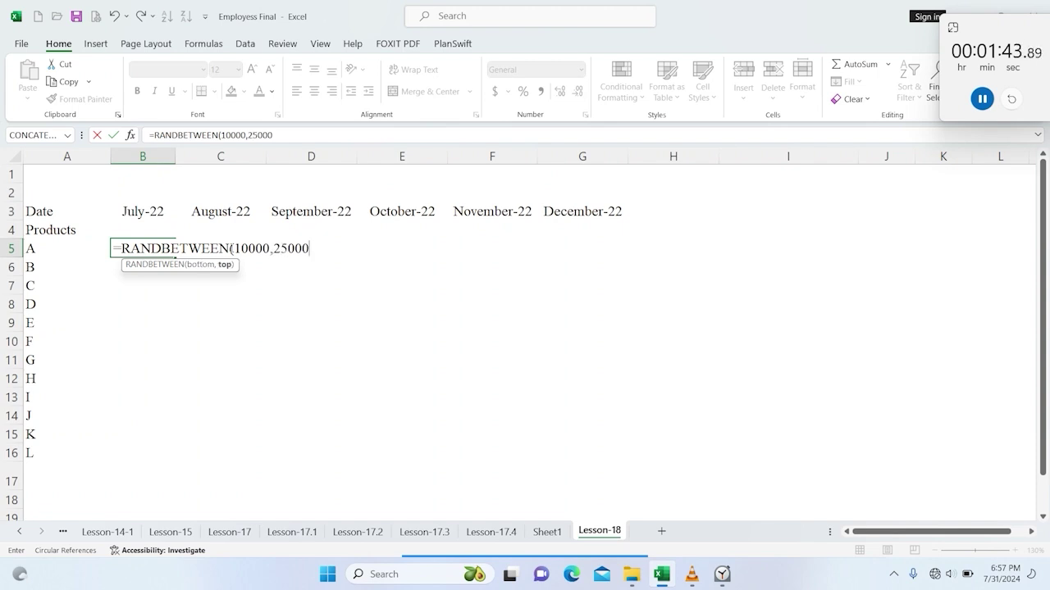
pyautogui.press('Return')
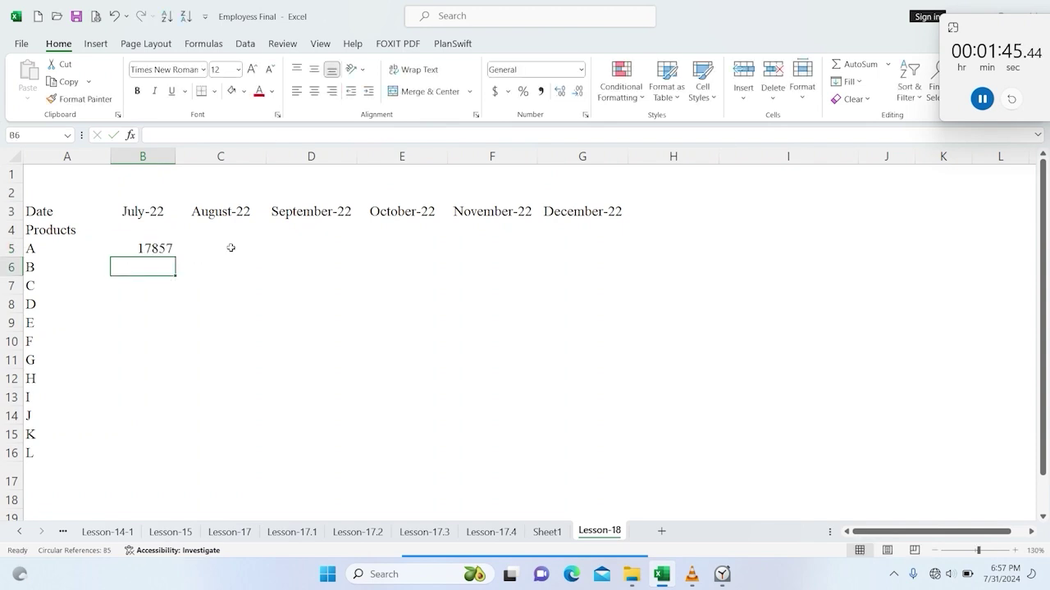
# Apply the dollar Accounting format to B5 and fill its formula down to B16
pyautogui.click(168, 250)
pyautogui.click(493, 91)
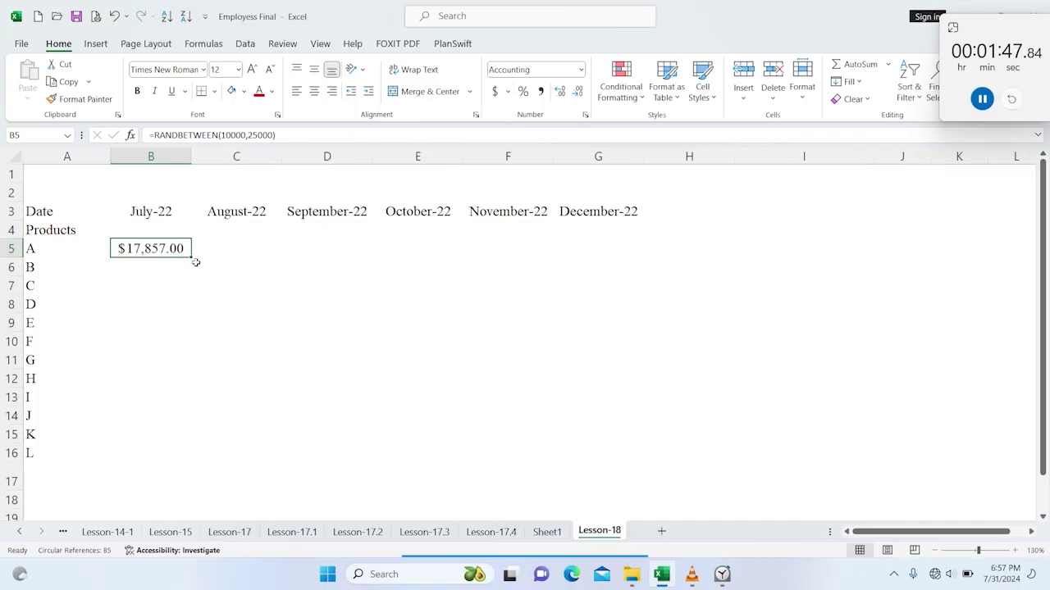
pyautogui.moveTo(192, 256); pyautogui.dragTo(194, 466)
pyautogui.click(300, 335)
# Fill the July sales formulas and format right across B5:G16 for the months through December
pyautogui.moveTo(156, 248); pyautogui.dragTo(601, 448)
pyautogui.hotkey('ctrl', 'r')
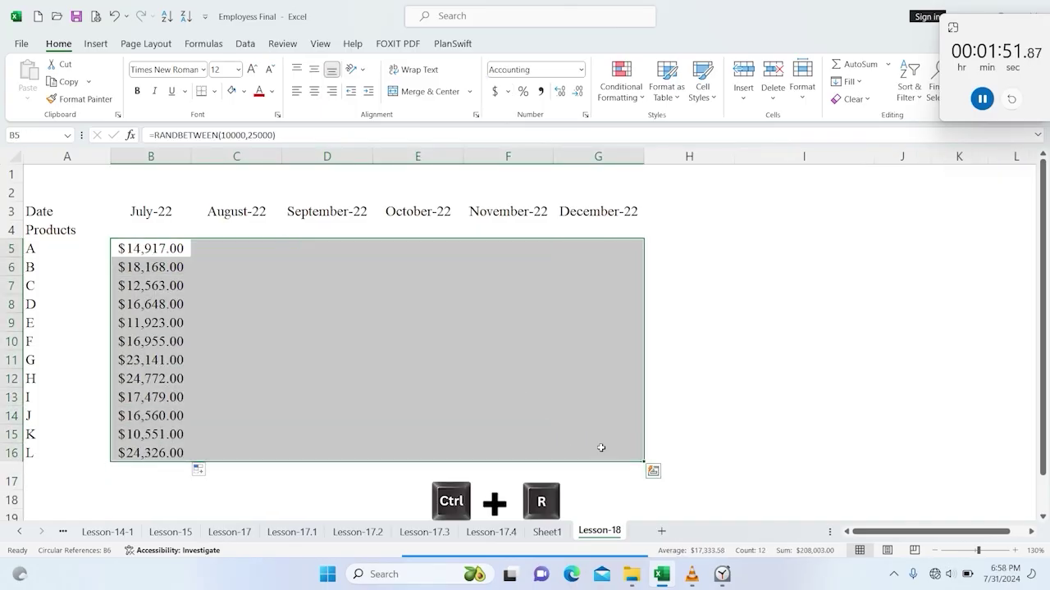
pyautogui.click(789, 367)
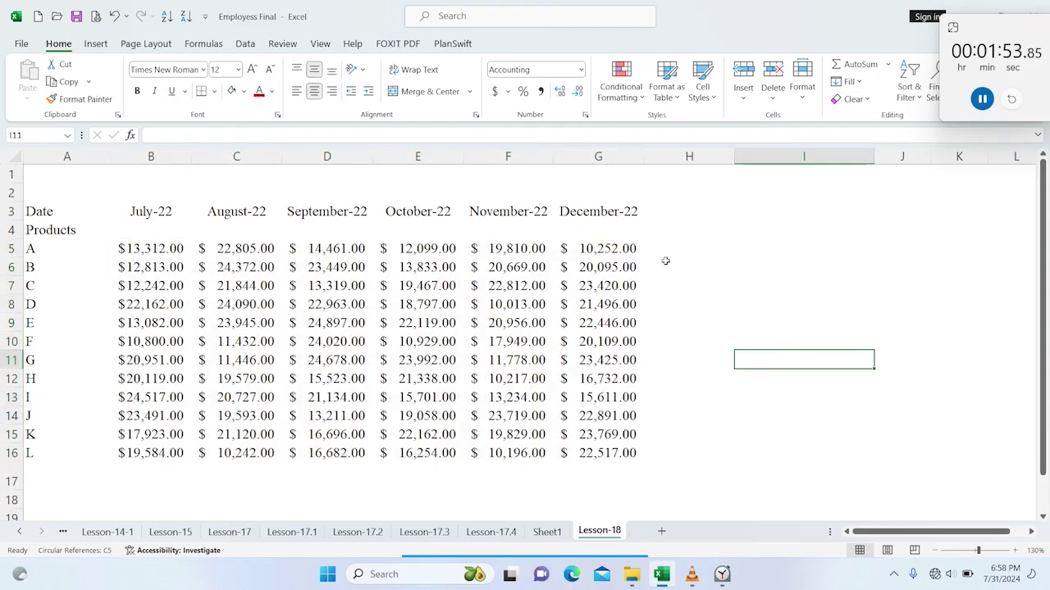
# Add AutoSum totals for every product in column H and every month in row 17
pyautogui.moveTo(654, 248); pyautogui.dragTo(169, 472)
pyautogui.hotkey('alt', '=')
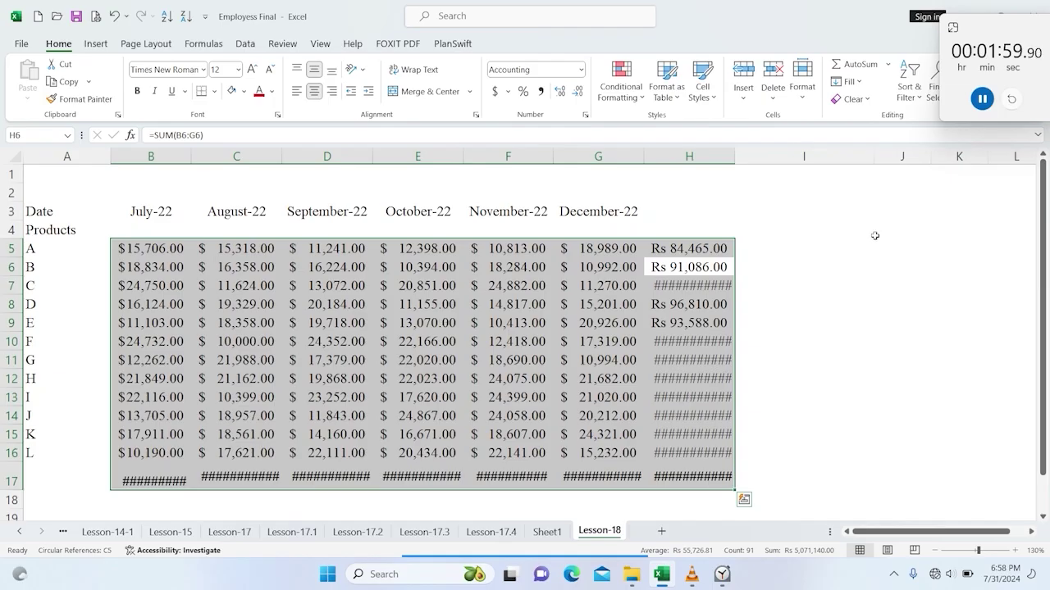
pyautogui.moveTo(878, 236); pyautogui.dragTo(789, 230)
# AutoFit the widths of columns B through H and the height of row 17
pyautogui.doubleClick(734, 148)
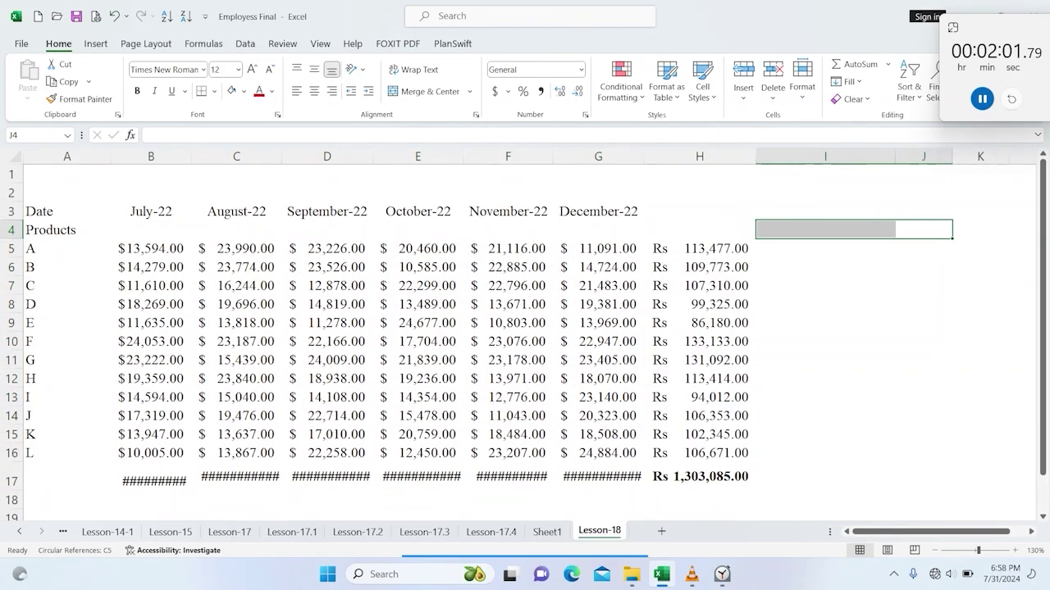
pyautogui.doubleClick(10, 485)
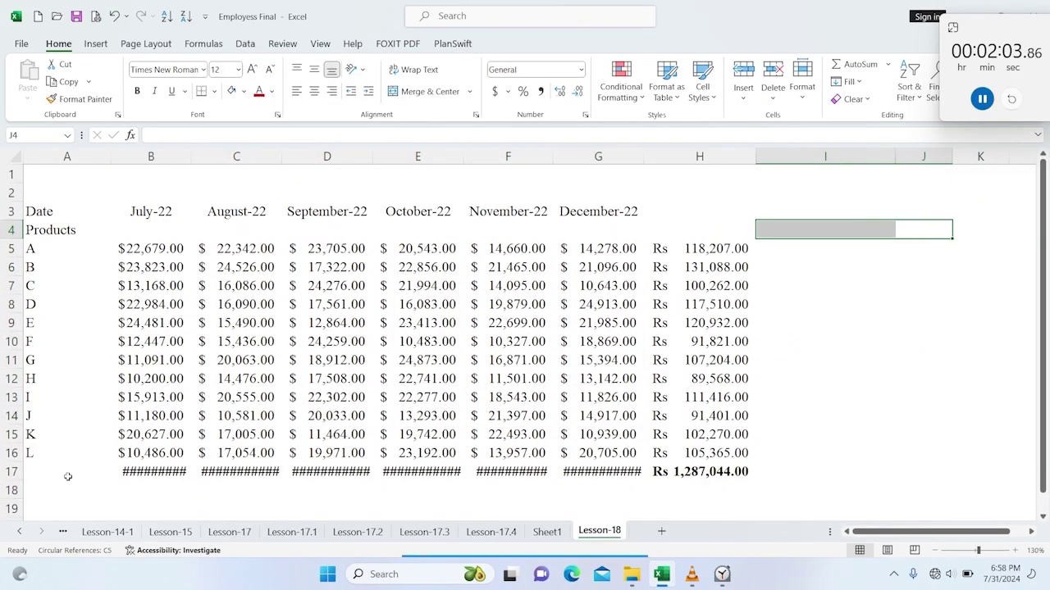
pyautogui.doubleClick(186, 160)
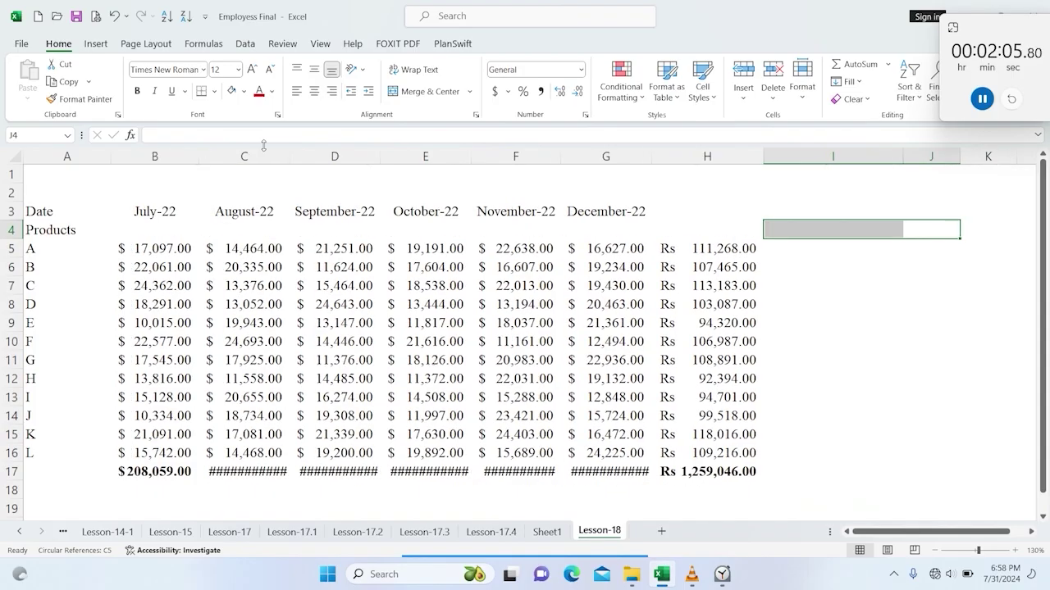
pyautogui.doubleClick(289, 153)
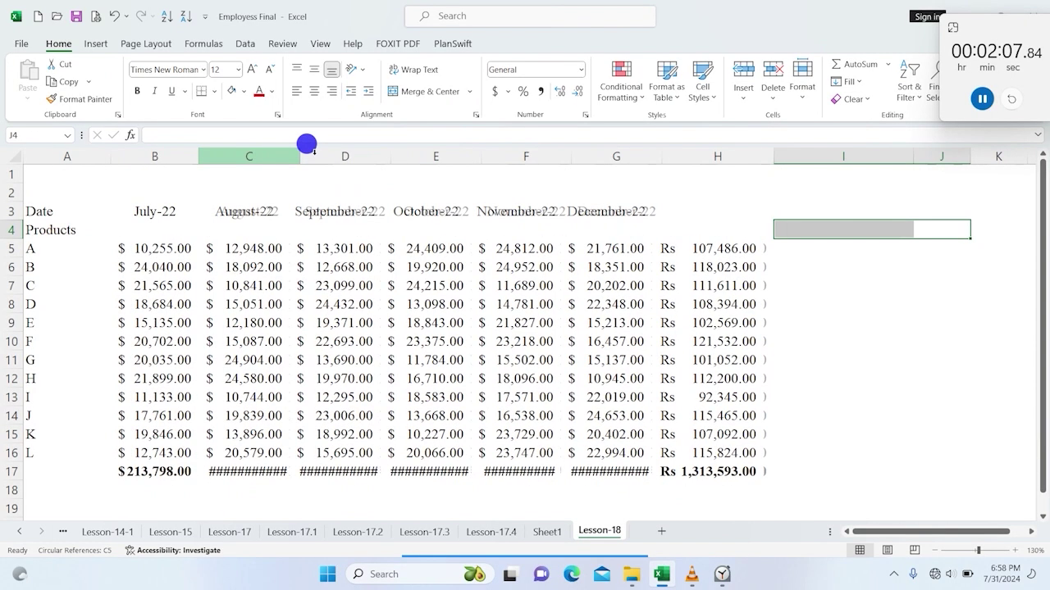
pyautogui.doubleClick(390, 153)
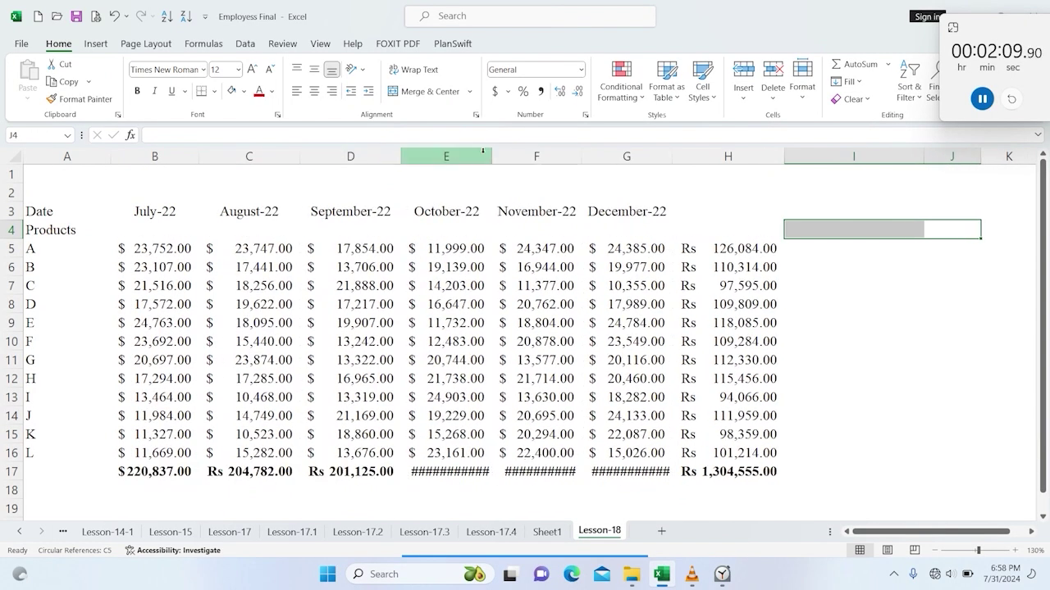
pyautogui.doubleClick(492, 154)
pyautogui.doubleClick(594, 154)
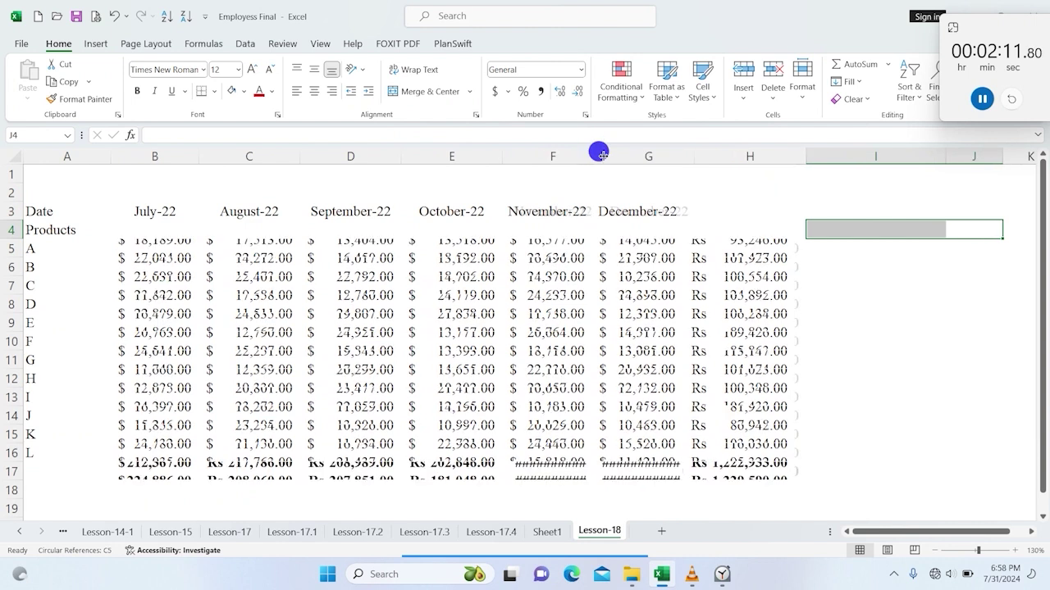
pyautogui.doubleClick(685, 153)
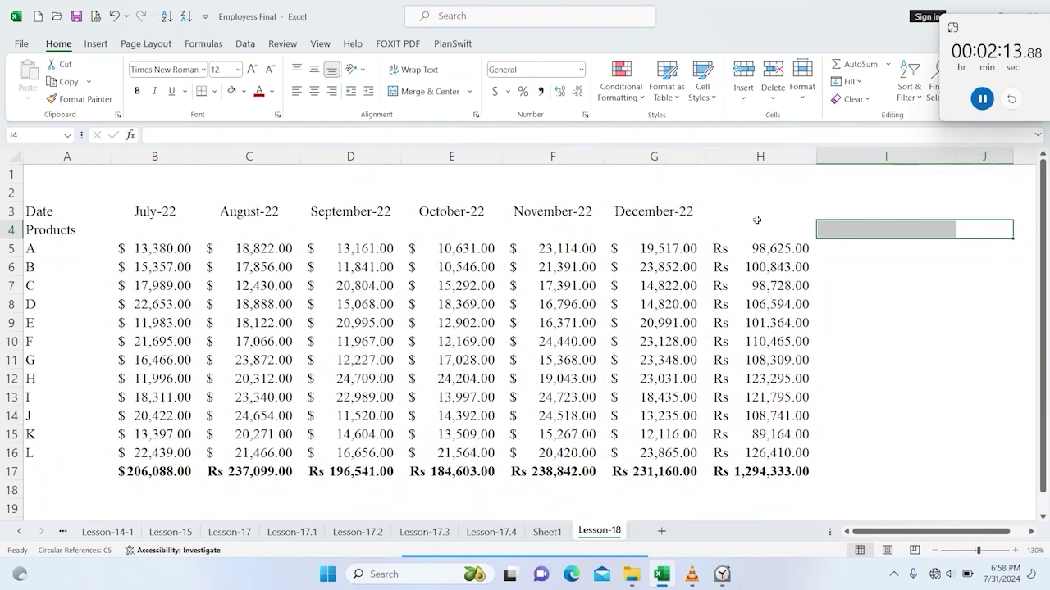
# Enter the label "Monthley Revenue" in cell A17 for the monthly totals row
pyautogui.click(41, 471)
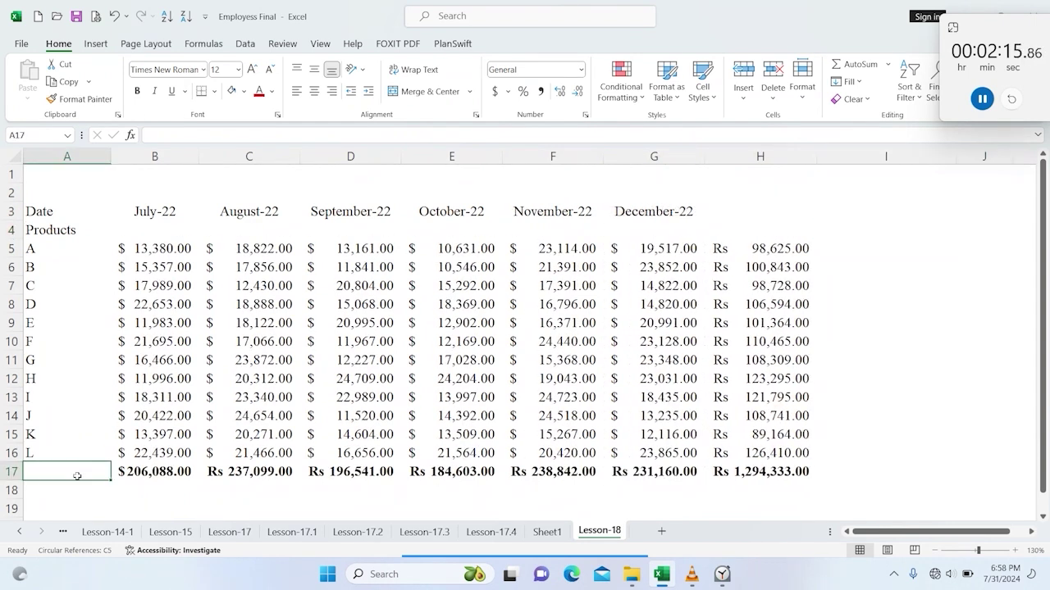
pyautogui.write('Monthley Revenue')
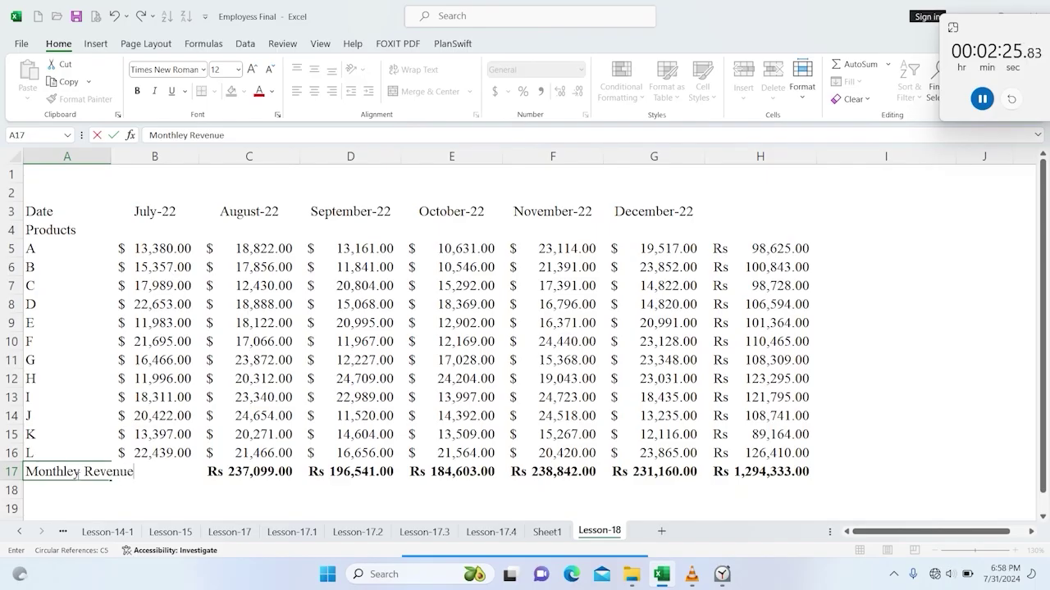
pyautogui.press('Return')
# Enter the header "6 months Revenue" in cell H3 above the product totals
pyautogui.click(752, 209)
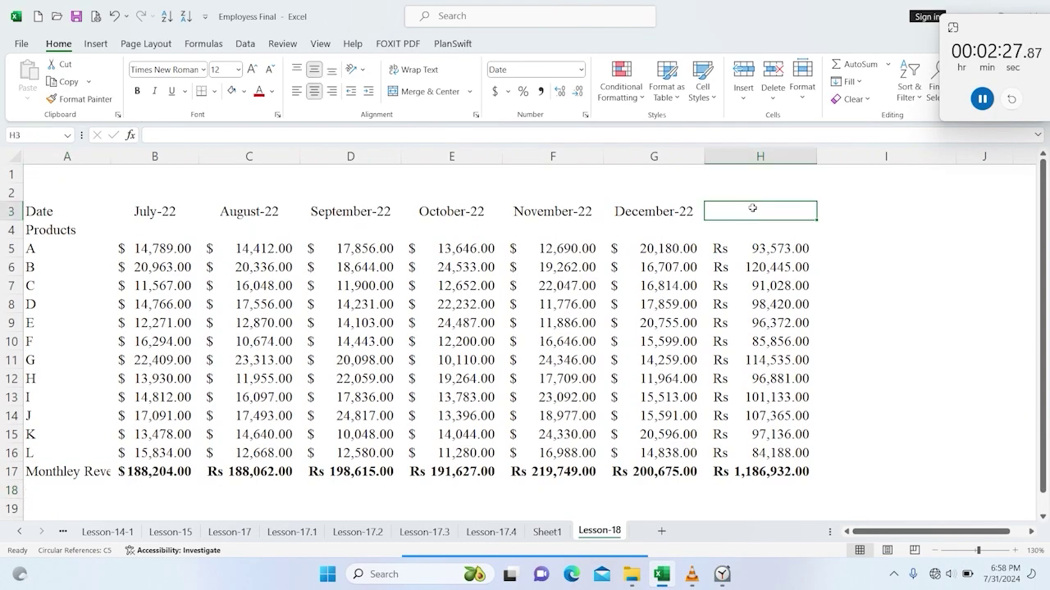
pyautogui.write('6')
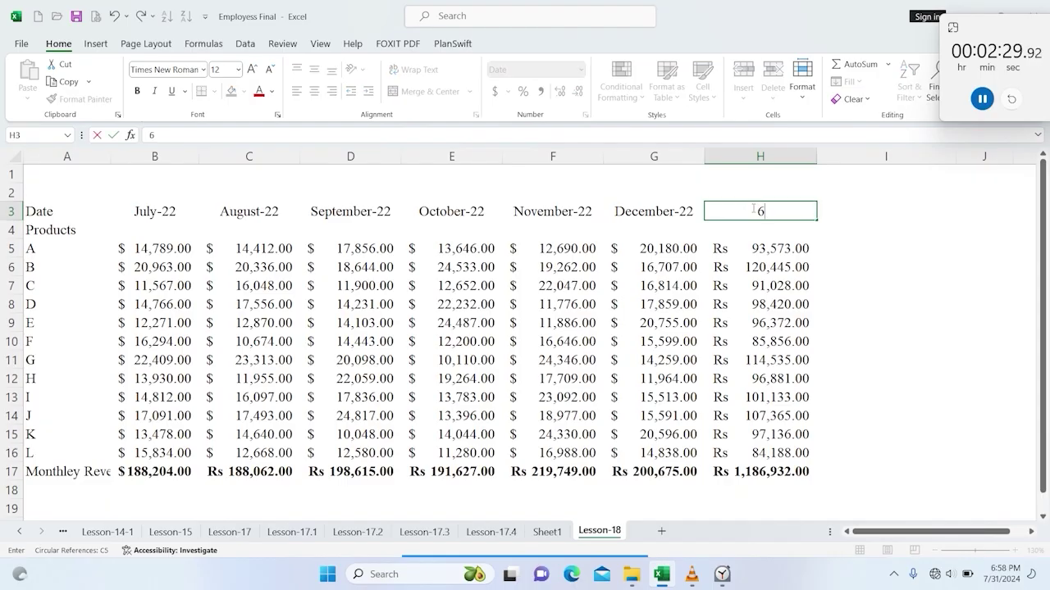
pyautogui.write(' months')
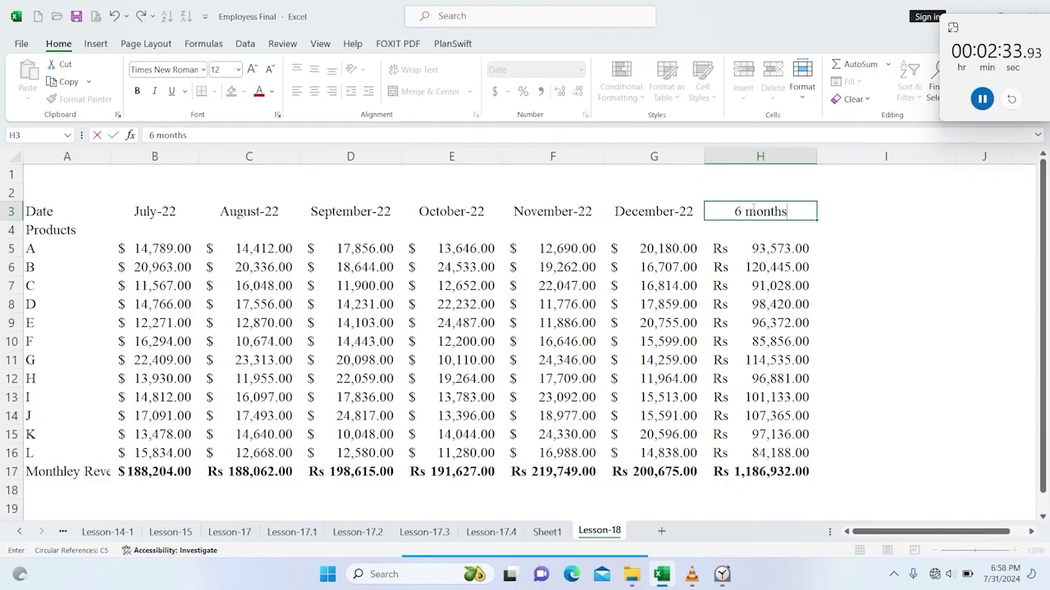
pyautogui.write(' Re')
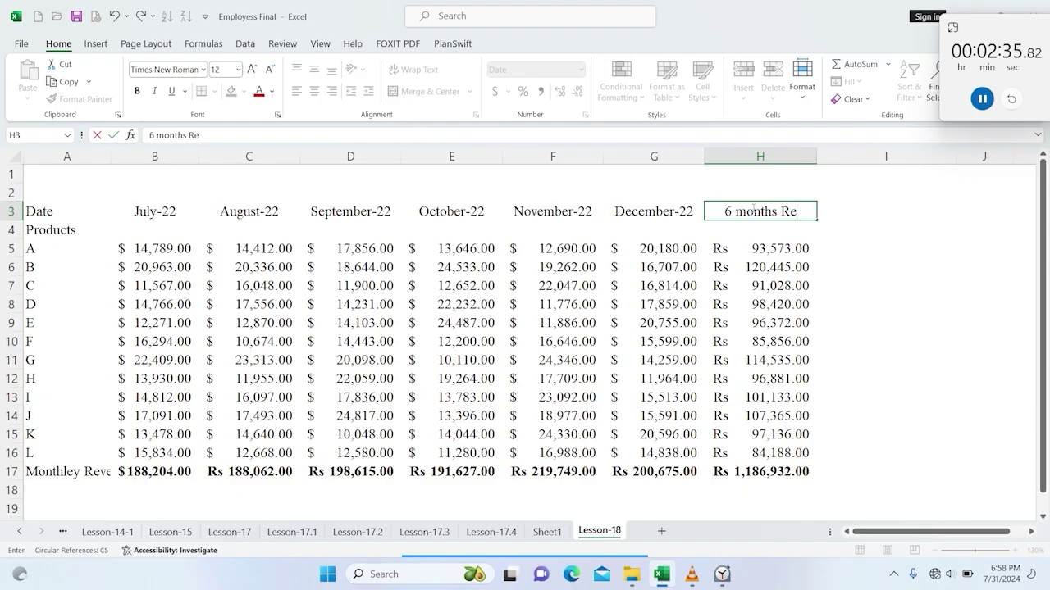
pyautogui.write('venue')
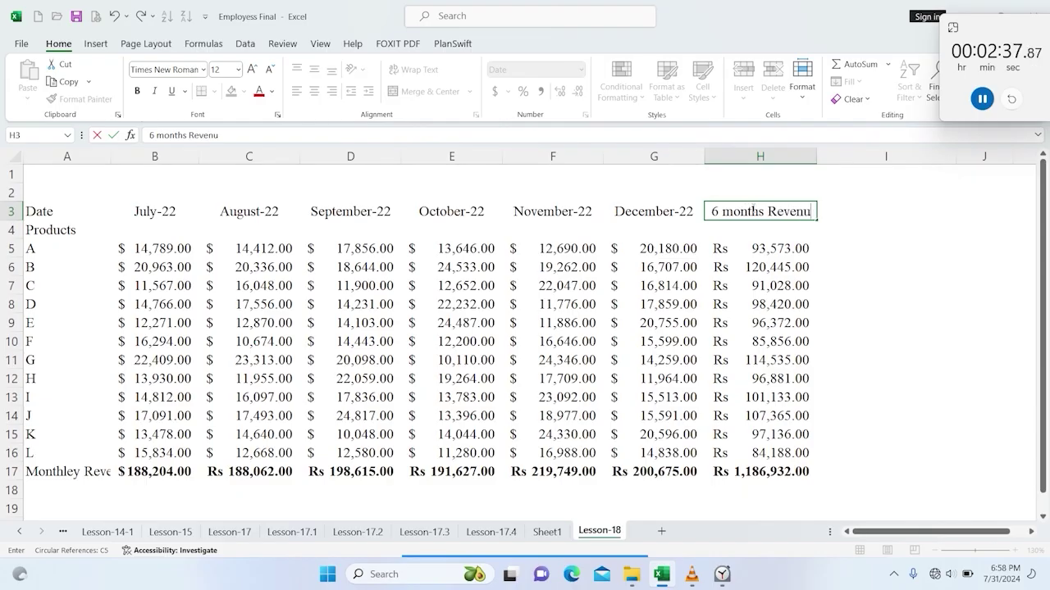
pyautogui.press('Return')
# Enter the report title "Invoice record" in the merged heading area of row 1
pyautogui.click(73, 181)
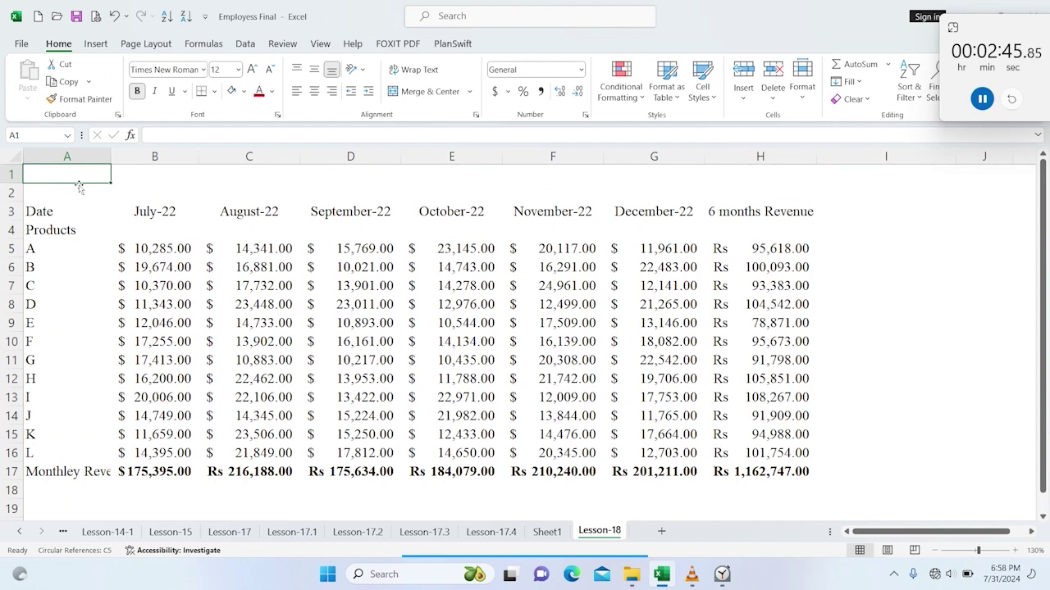
pyautogui.write('Sl')
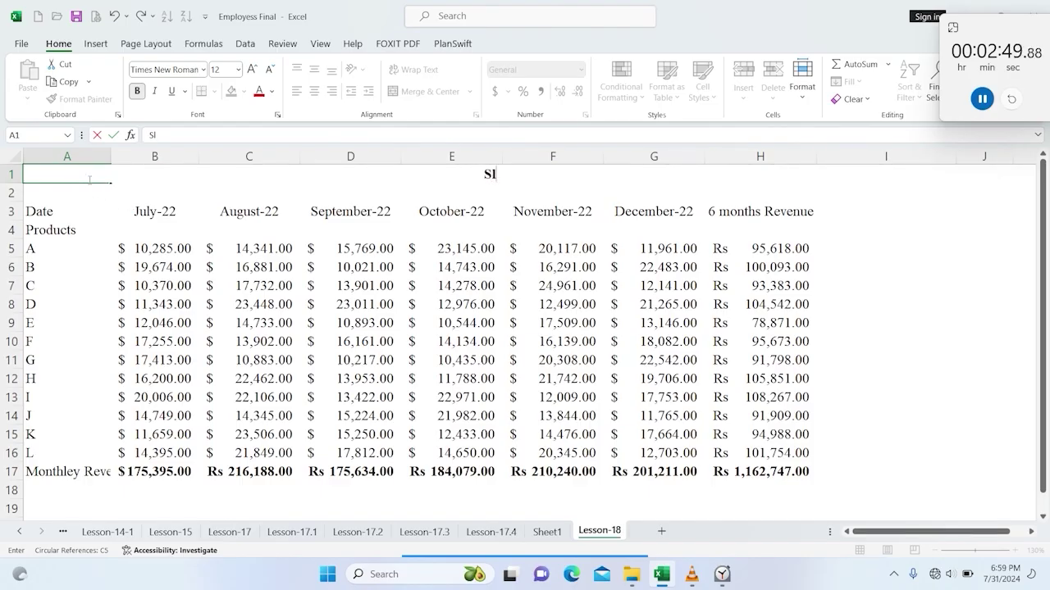
pyautogui.press('Escape')
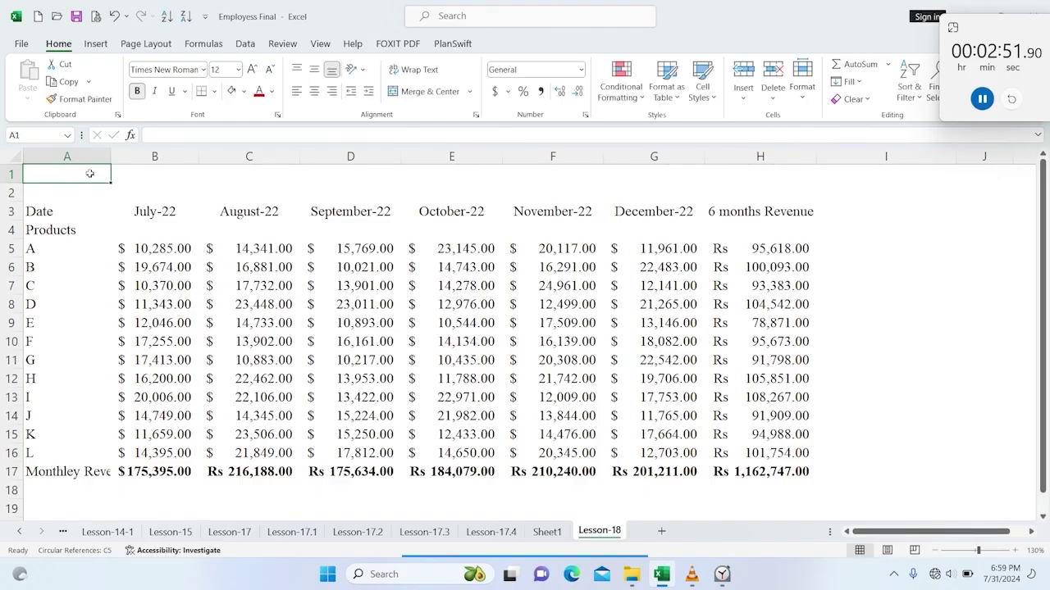
pyautogui.write('In')
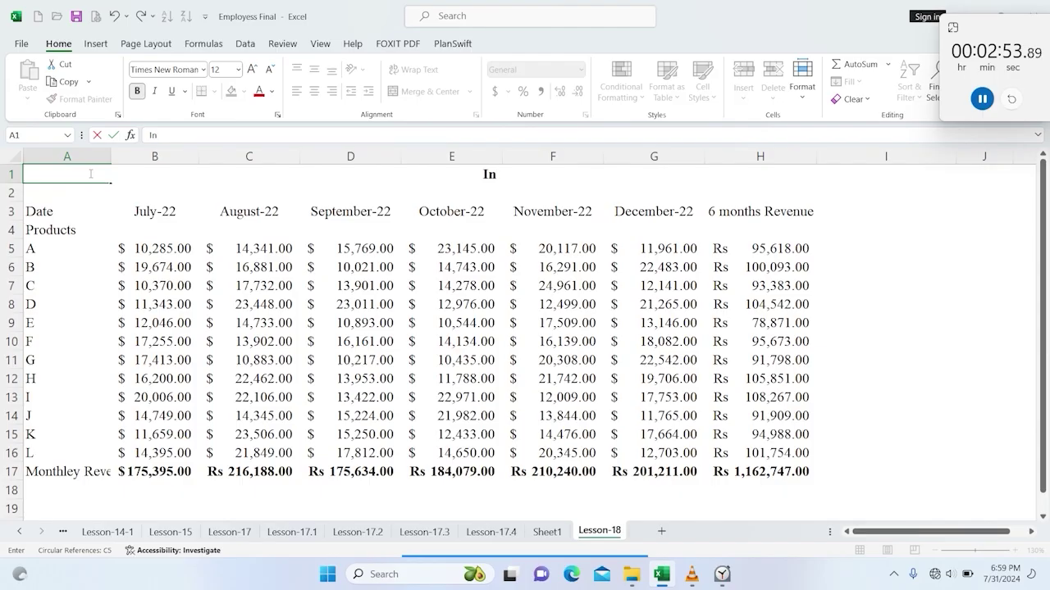
pyautogui.write('voice record')
pyautogui.press('Return')
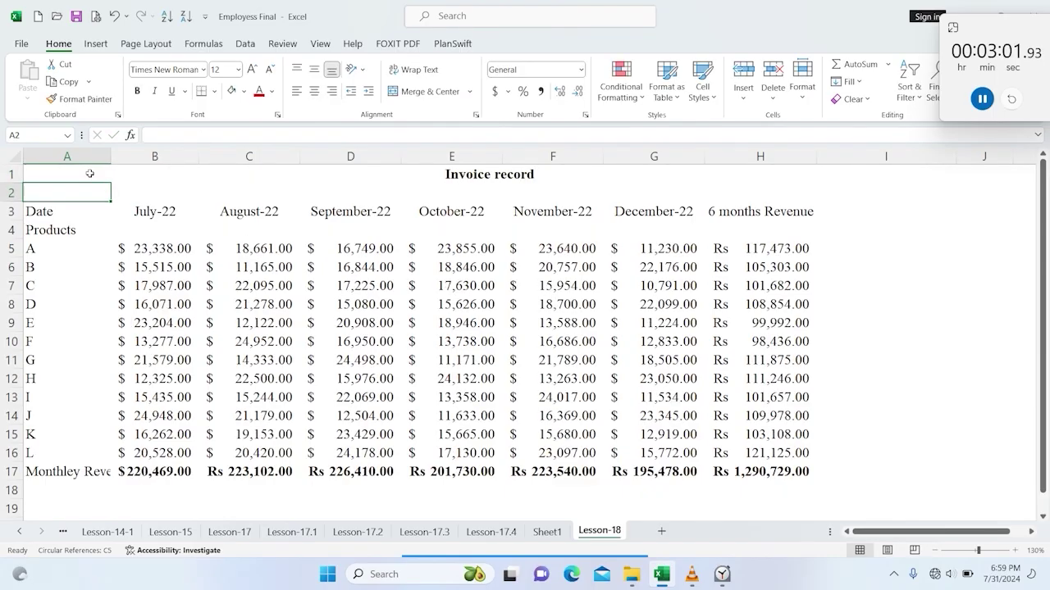
# Stop and close the stopwatch, and AutoFit the width of column A in the Lesson-18 sheet
pyautogui.click(986, 98)
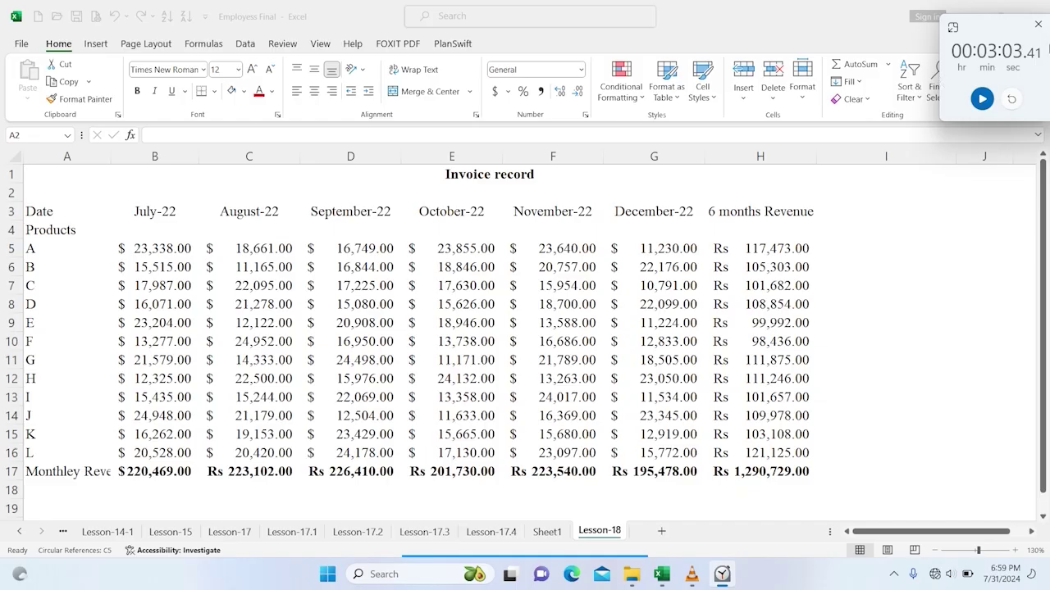
pyautogui.click(1037, 25)
pyautogui.doubleClick(110, 156)
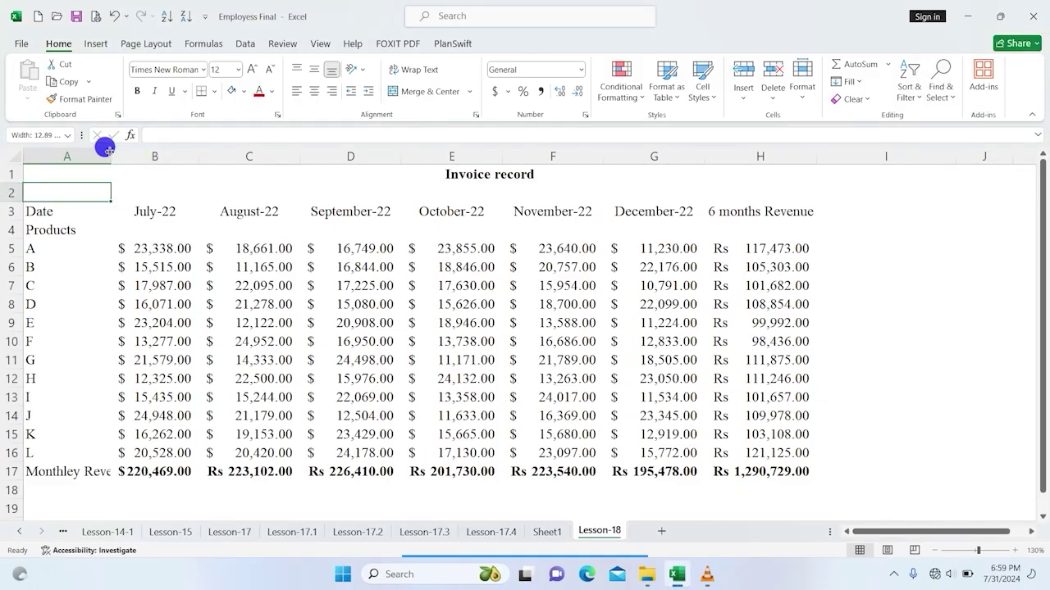
# Apply a light gray fill to the title row across A1:H1
pyautogui.moveTo(114, 176); pyautogui.dragTo(771, 168)
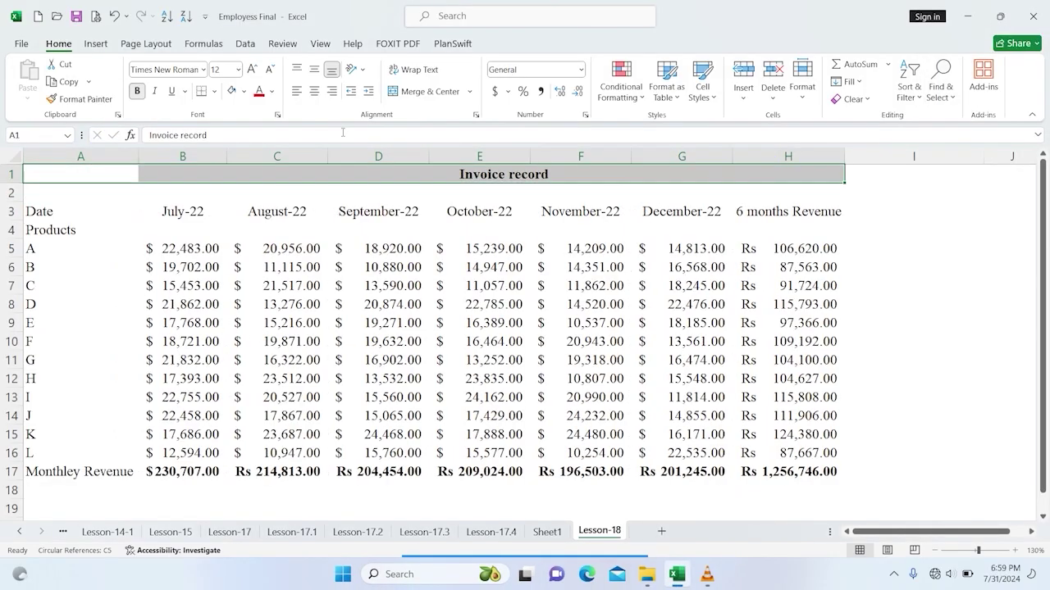
pyautogui.click(244, 91)
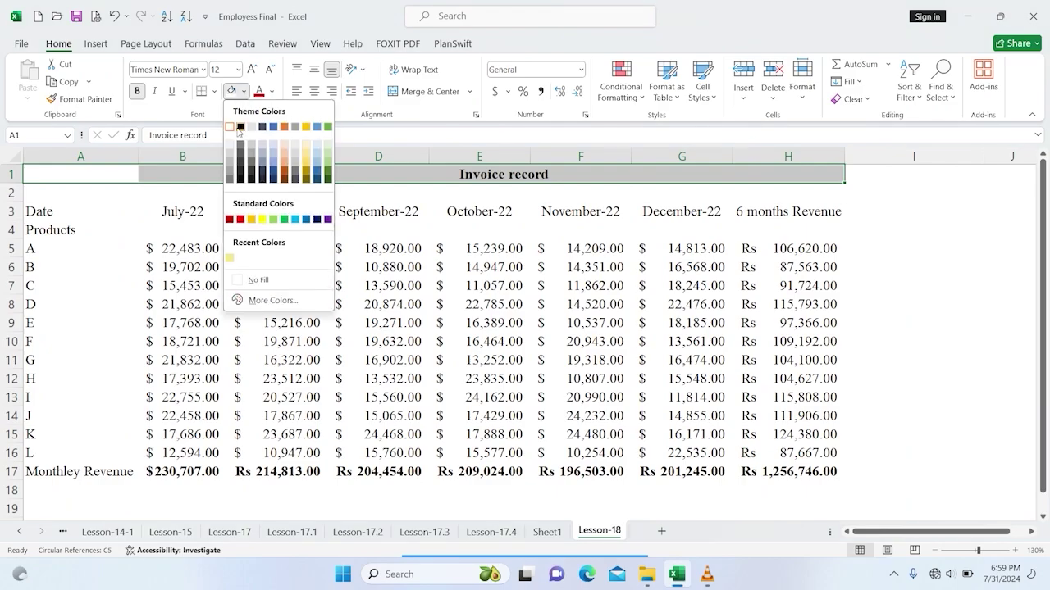
pyautogui.click(277, 141)
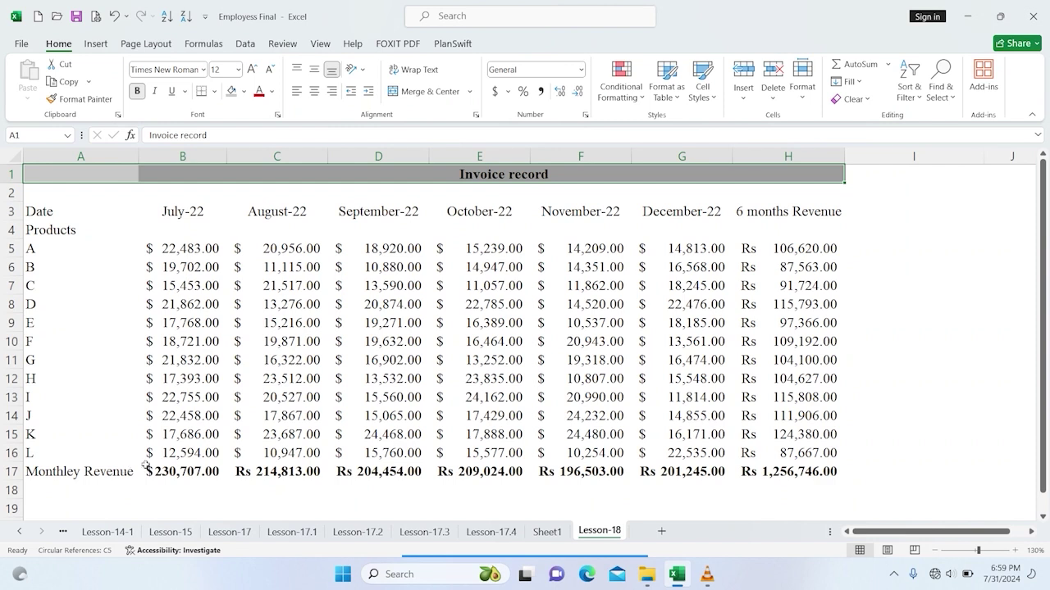
# Review the total formulas in H5, H17 and B17 and the month header formula in C3
pyautogui.doubleClick(804, 250)
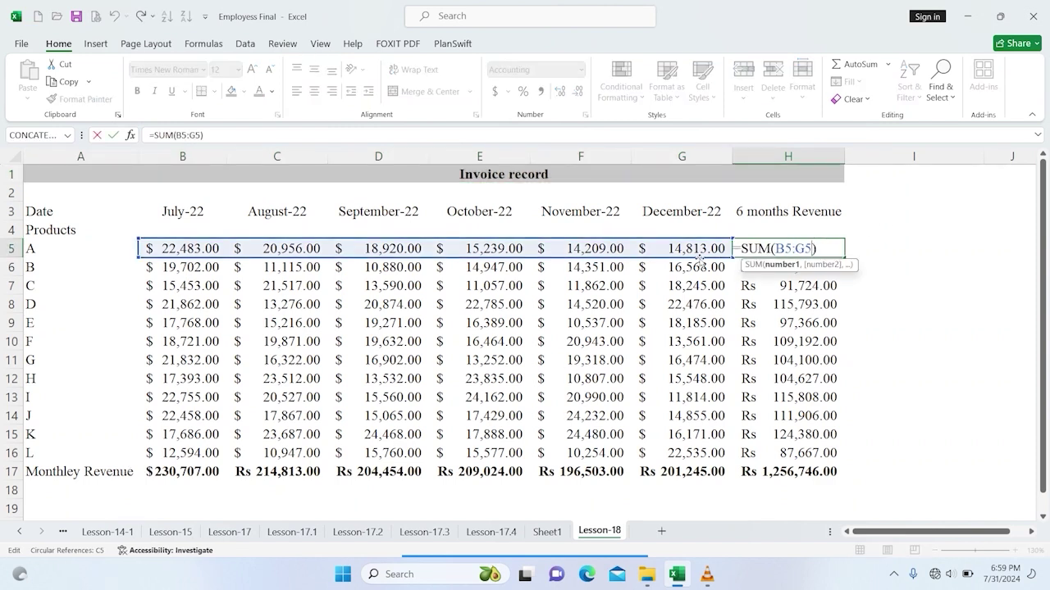
pyautogui.hotkey('ctrl', 'Return')
pyautogui.click(780, 469)
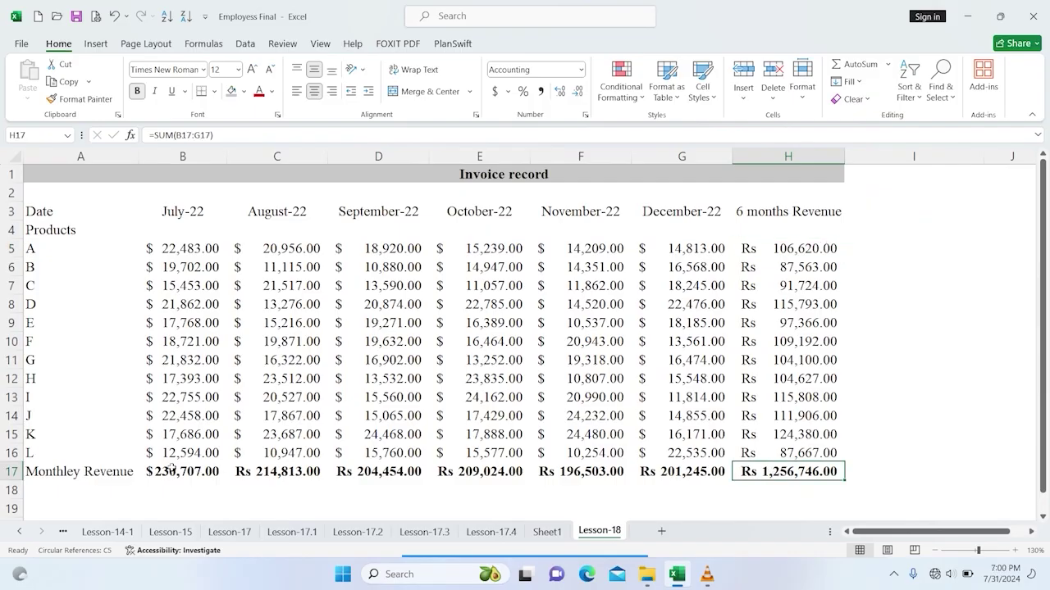
pyautogui.click(173, 466)
pyautogui.doubleClick(173, 465)
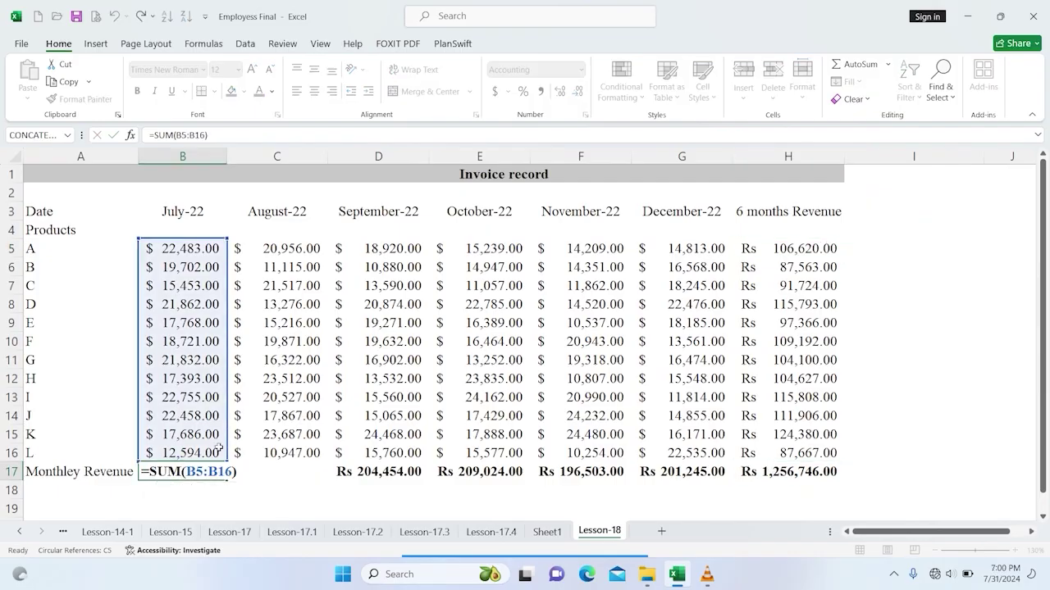
pyautogui.hotkey('ctrl', 'Return')
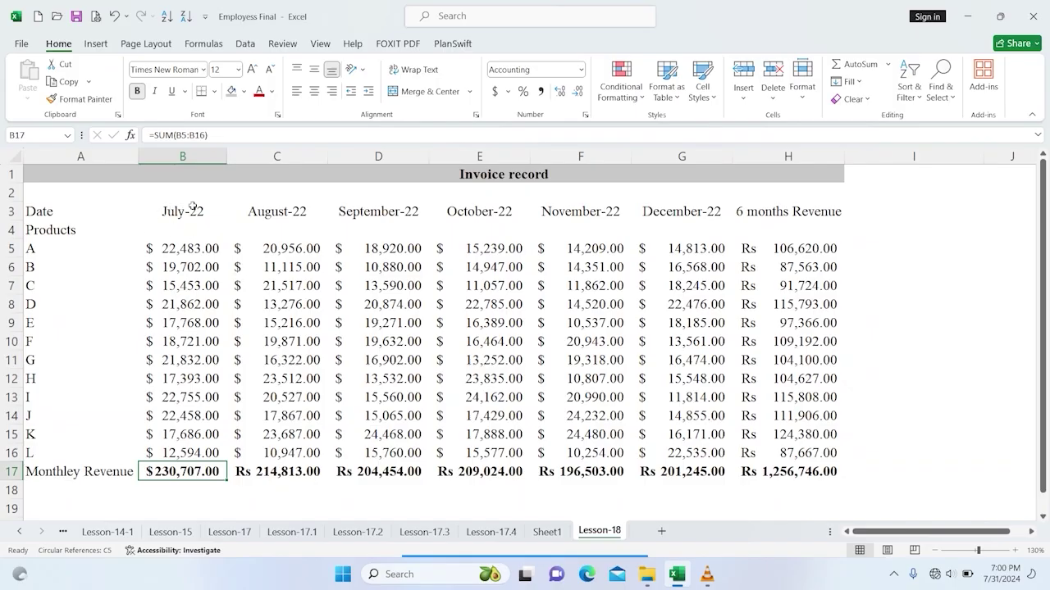
pyautogui.click(256, 211)
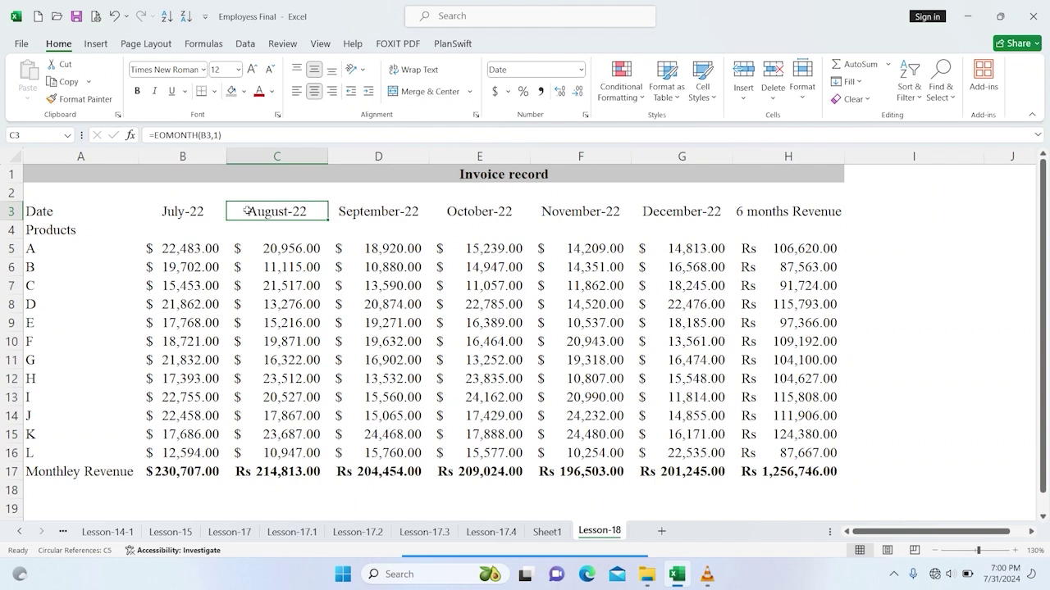
pyautogui.click(928, 384)
pyautogui.click(921, 210)
pyautogui.doubleClick(921, 211)
pyautogui.write("'eomonth")
pyautogui.press('Return')
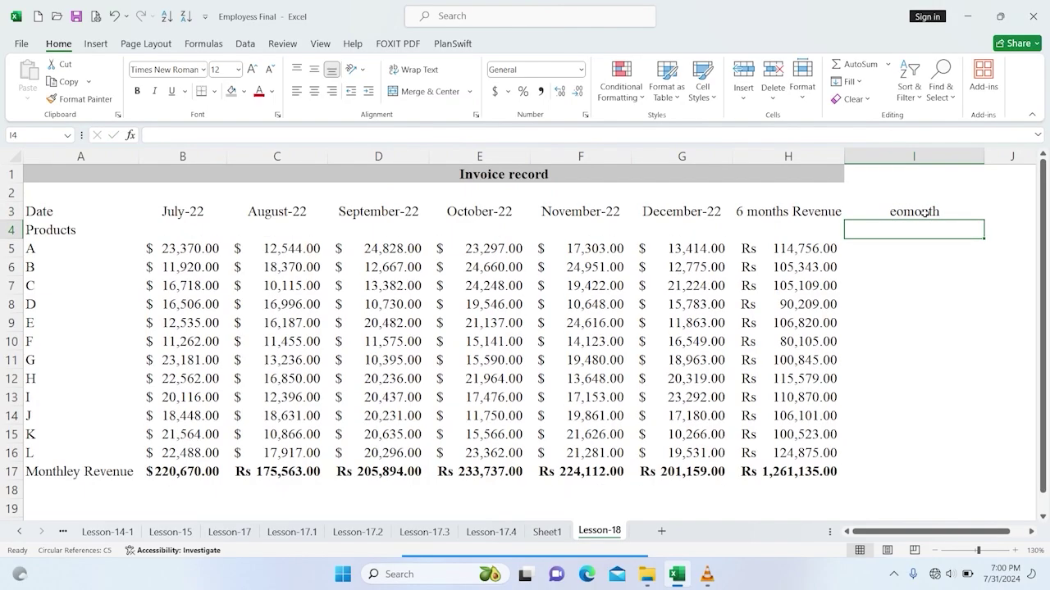
pyautogui.click(925, 212)
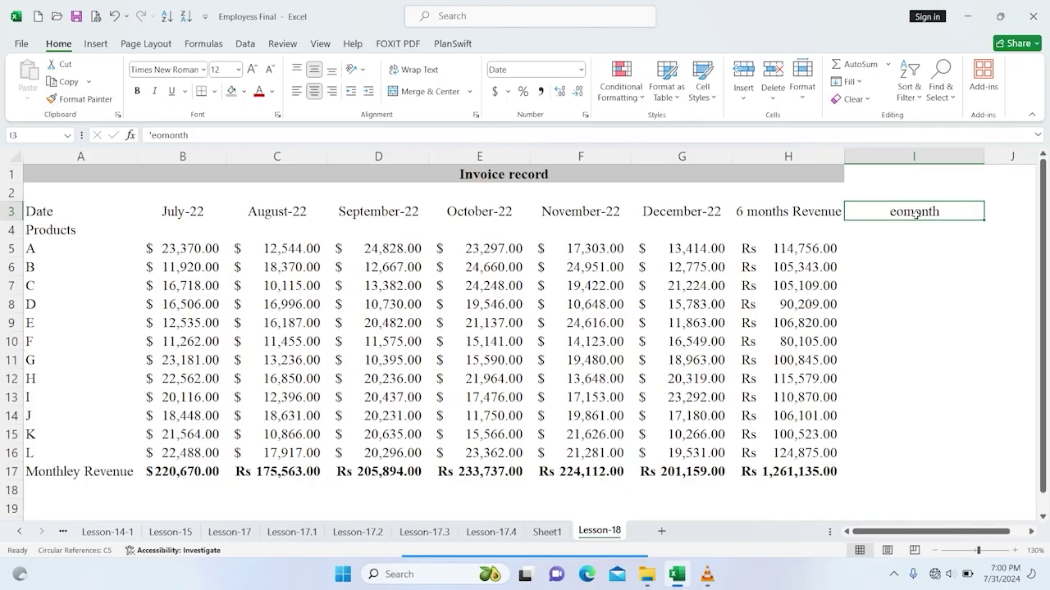
pyautogui.press('Delete')
pyautogui.click(859, 270)
# Copy the random sales figures in B5:G16 and paste them over themselves as values only
pyautogui.click(164, 248)
pyautogui.moveTo(164, 248); pyautogui.dragTo(726, 451)
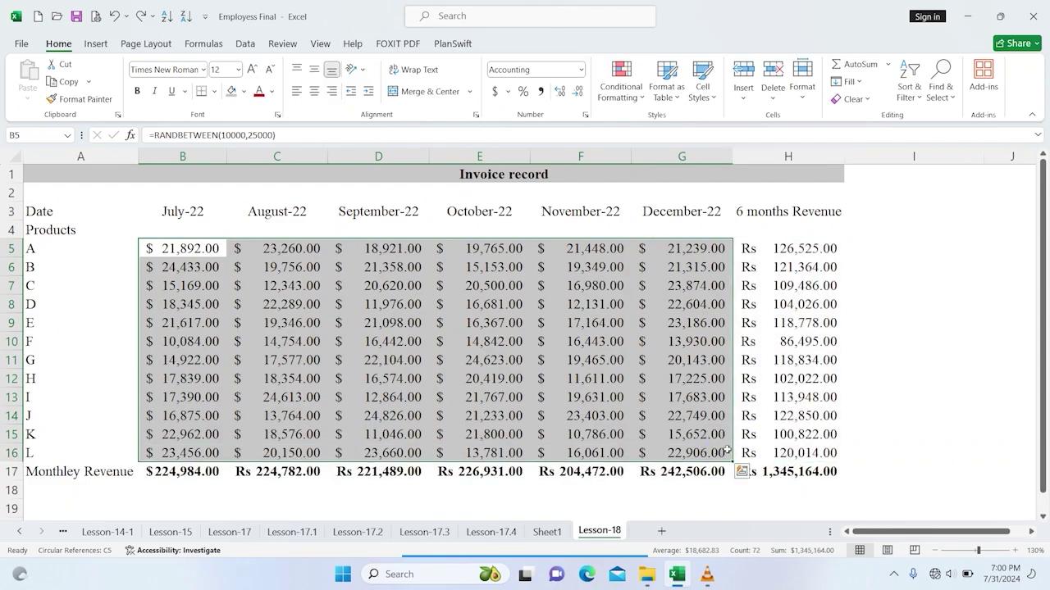
pyautogui.hotkey('ctrl', 'c')
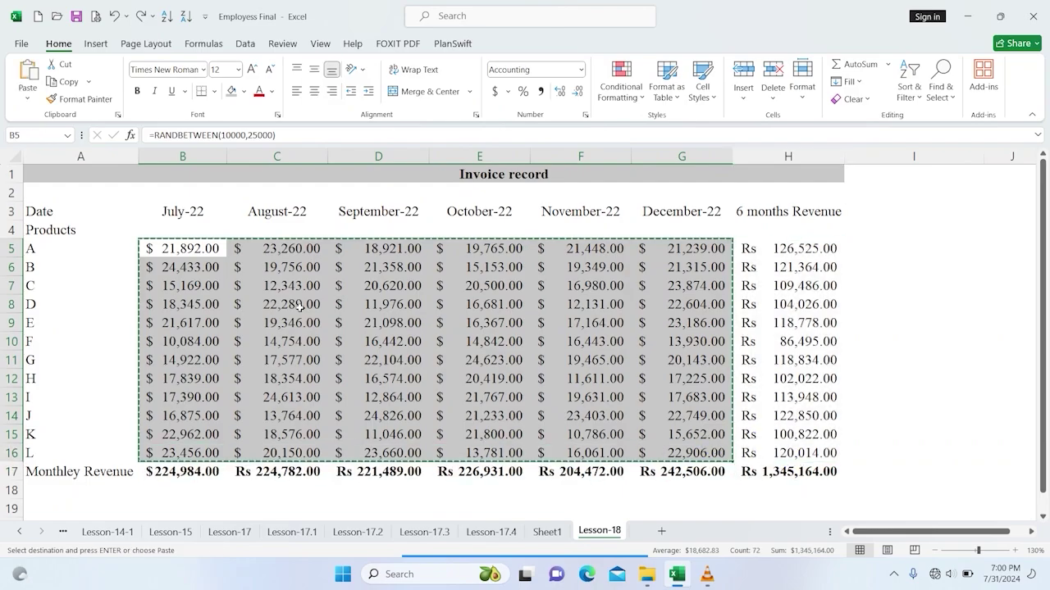
pyautogui.click(192, 248)
pyautogui.rightClick(192, 249)
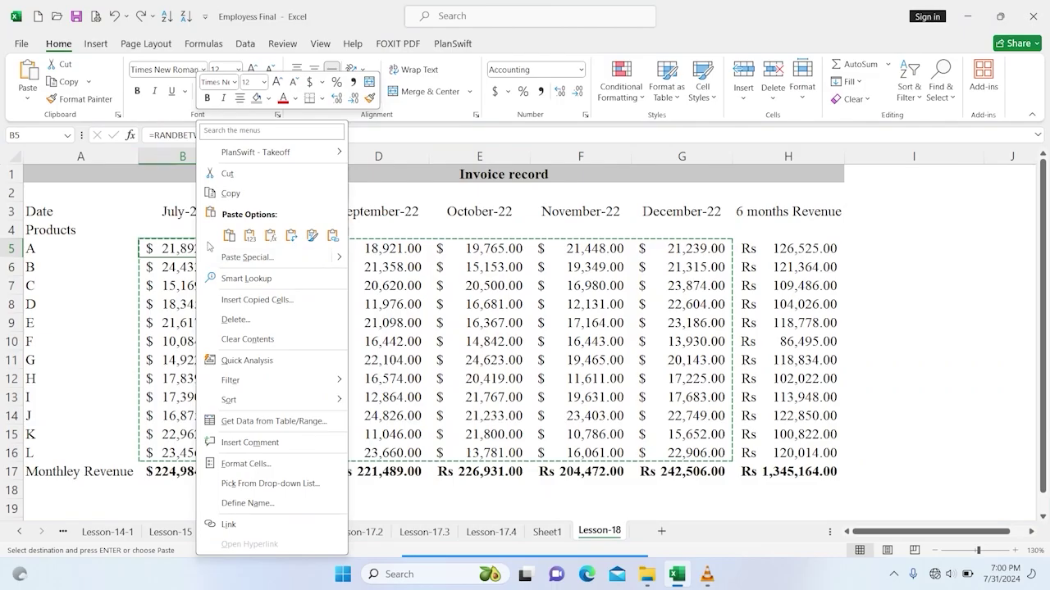
pyautogui.click(238, 228)
# Enter the function note "=eomonth" as plain text in cell I3, beside the month headers
pyautogui.click(873, 304)
pyautogui.click(869, 212)
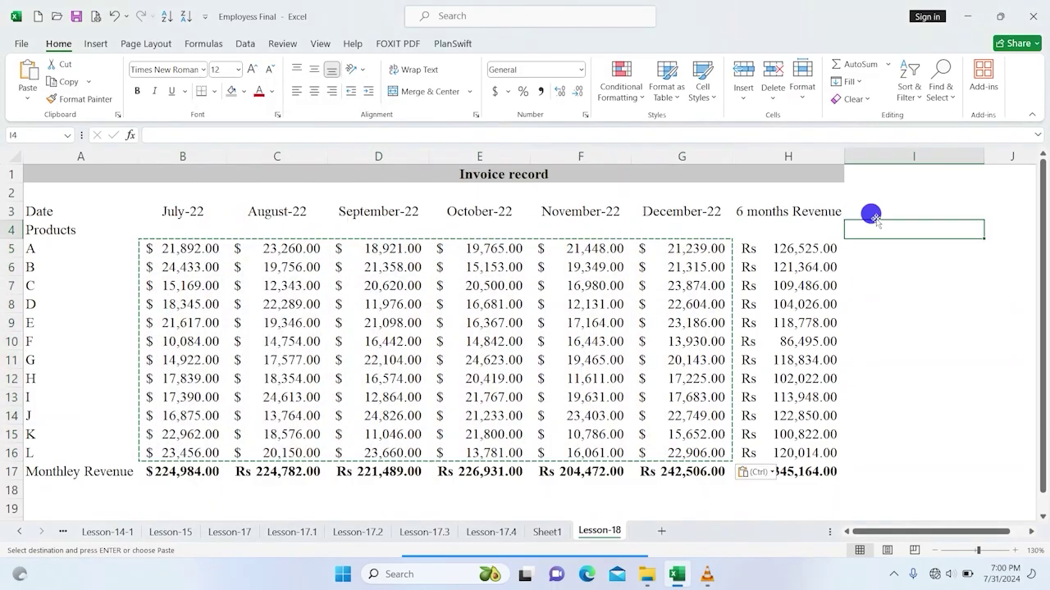
pyautogui.write("'")
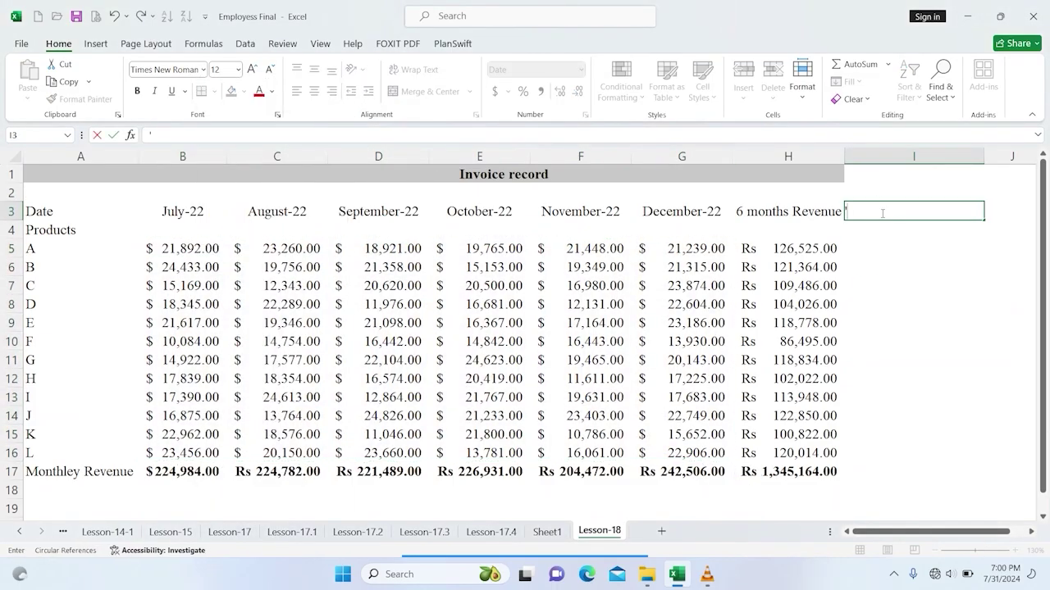
pyautogui.write('=eomonth')
pyautogui.press('Return')
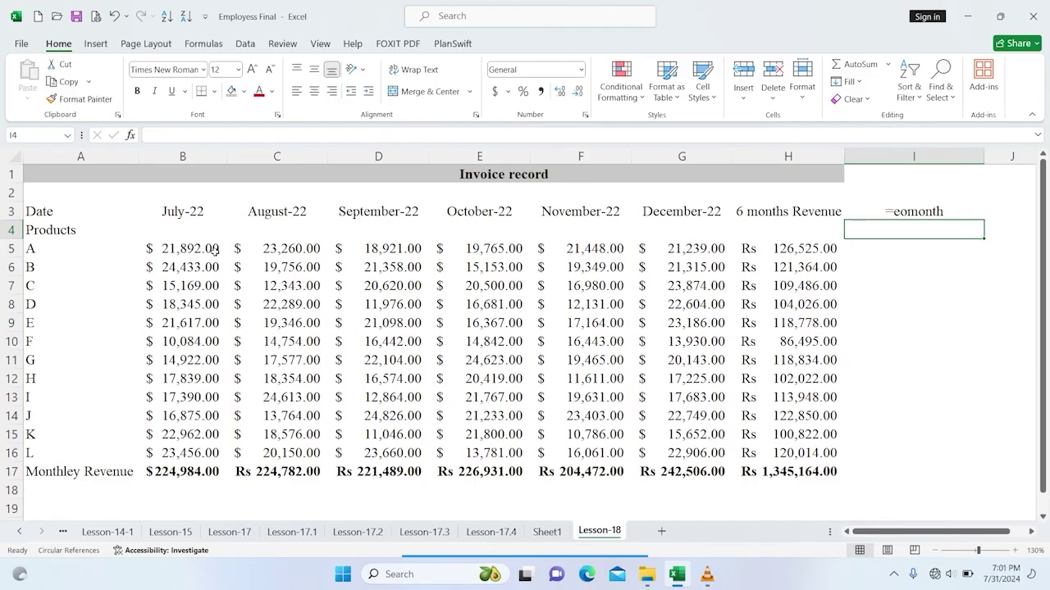
# Enter the function note "=rendombetween" as plain text in cell B19, below the monthly totals
pyautogui.click(189, 246)
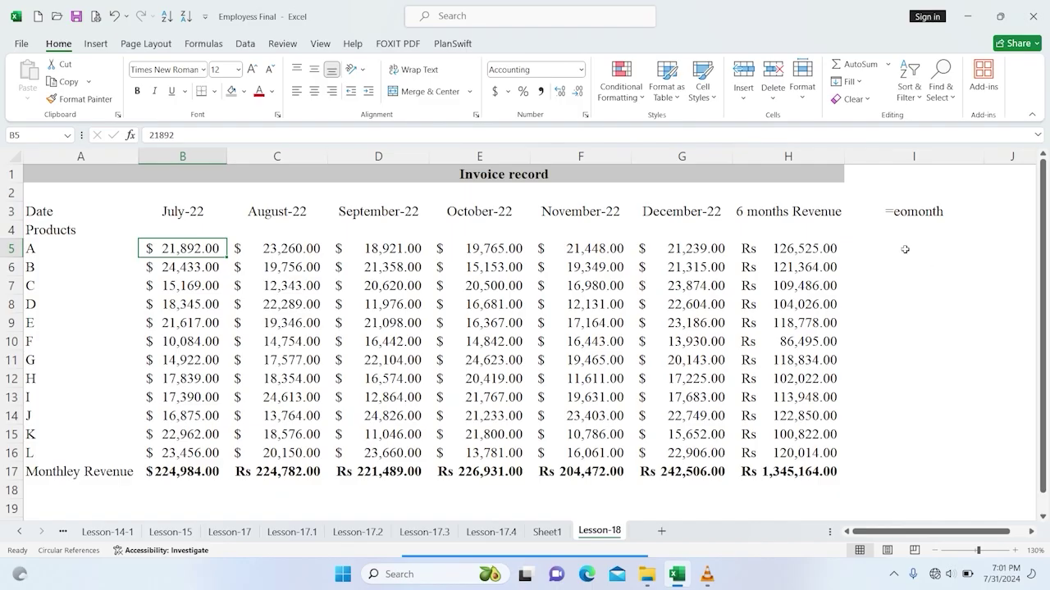
pyautogui.scroll(-2, 147, 347)
pyautogui.click(174, 393)
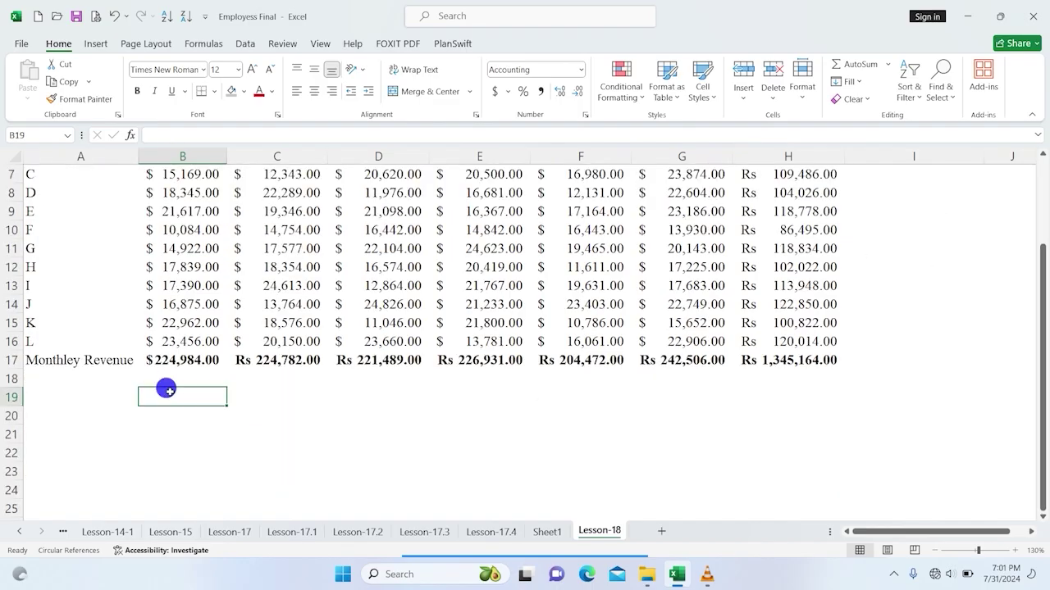
pyautogui.write('=')
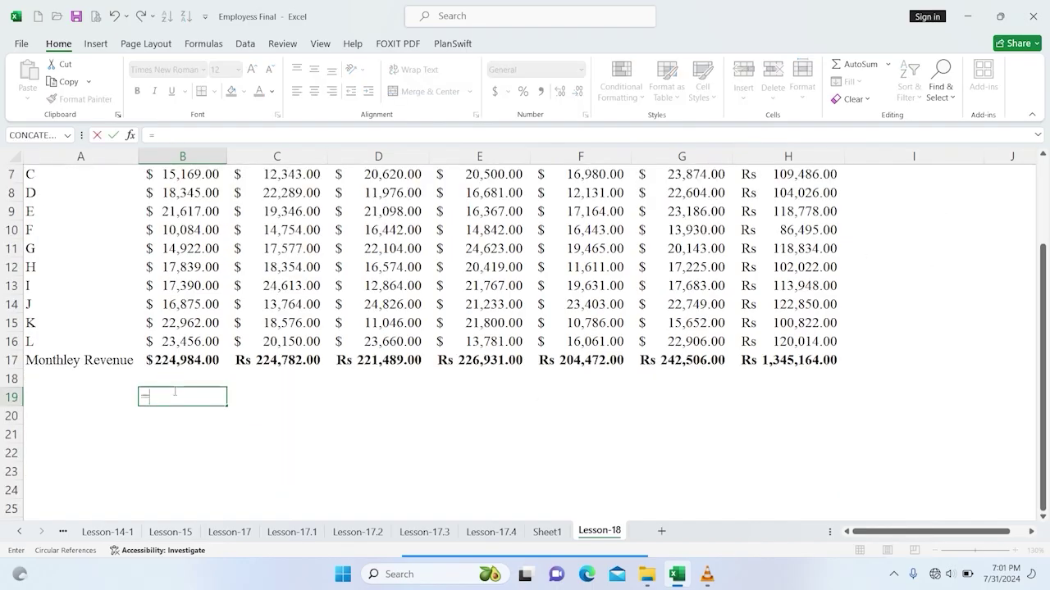
pyautogui.press('BackSpace')
pyautogui.write("'=")
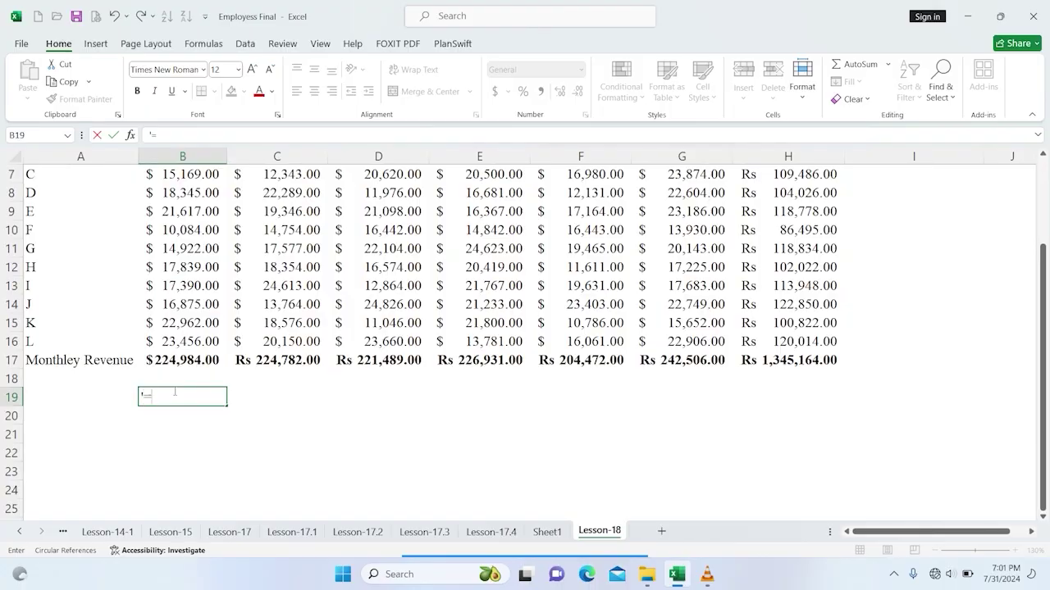
pyautogui.write('rendombe')
pyautogui.write('tween')
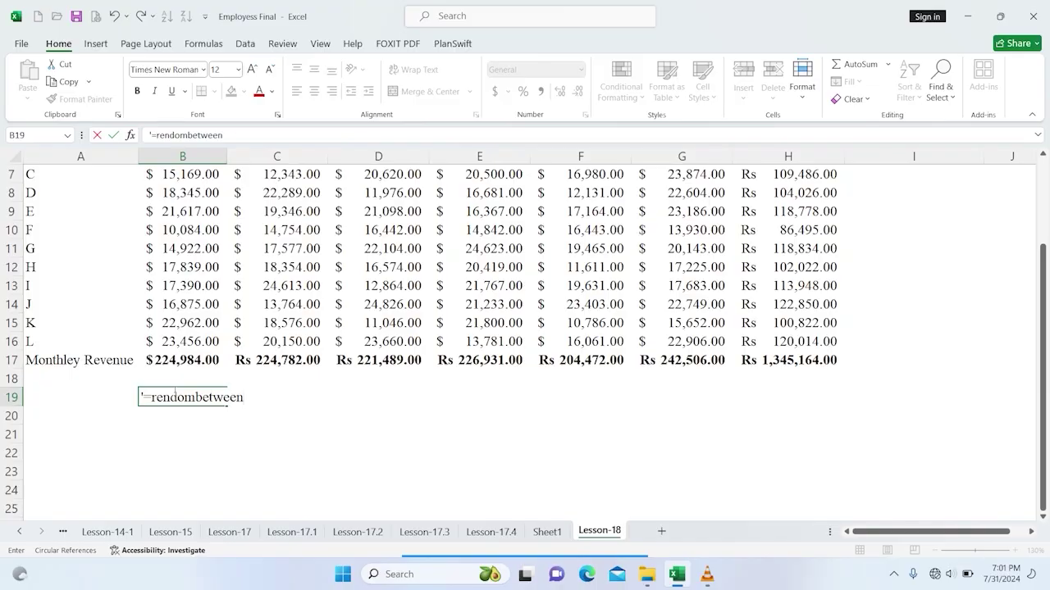
pyautogui.press('Return')
# Enter the function note "=char(Row(A65)" as plain text in cell A19, below the product names
pyautogui.scroll(1, 88, 233)
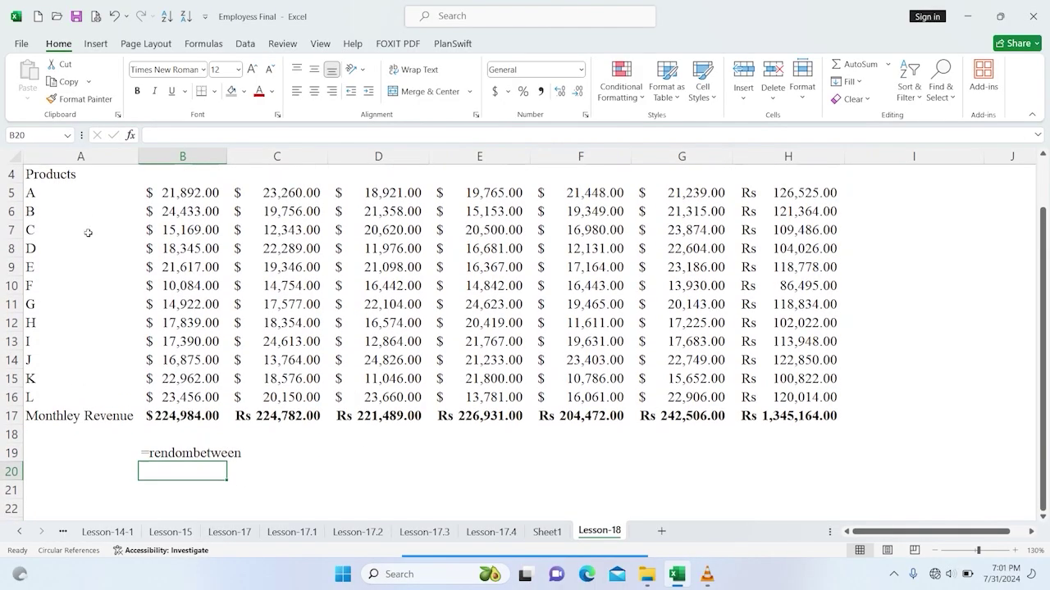
pyautogui.click(43, 467)
pyautogui.click(54, 447)
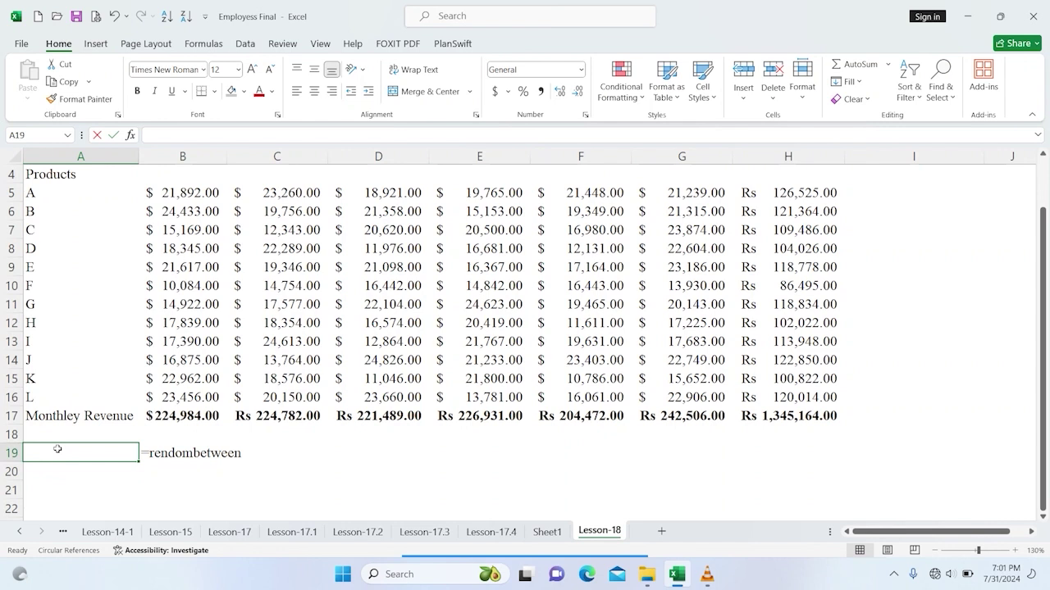
pyautogui.write("'=char")
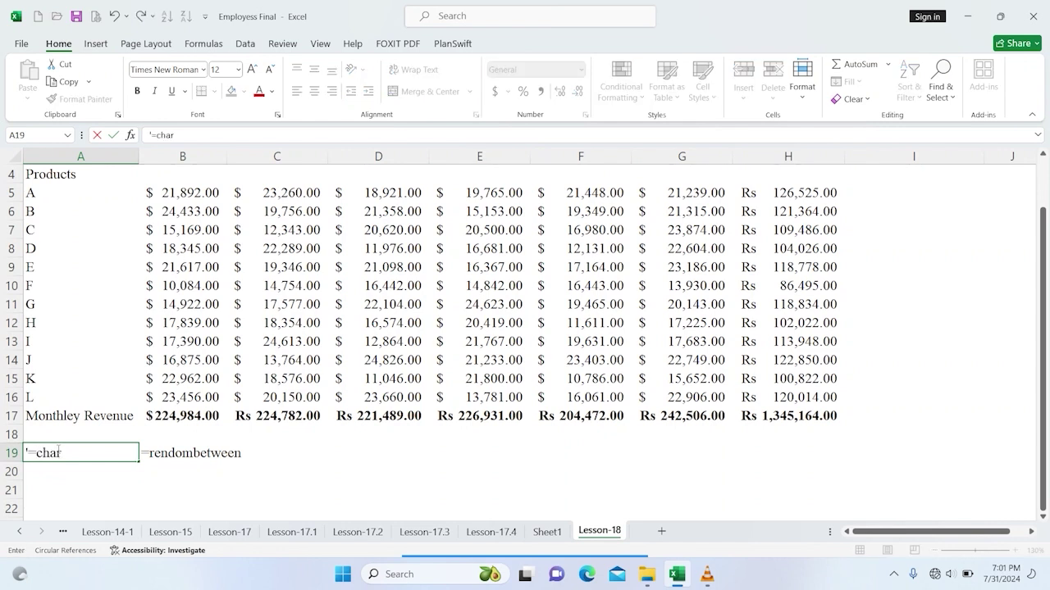
pyautogui.write('(Row(A65)')
pyautogui.press('Return')
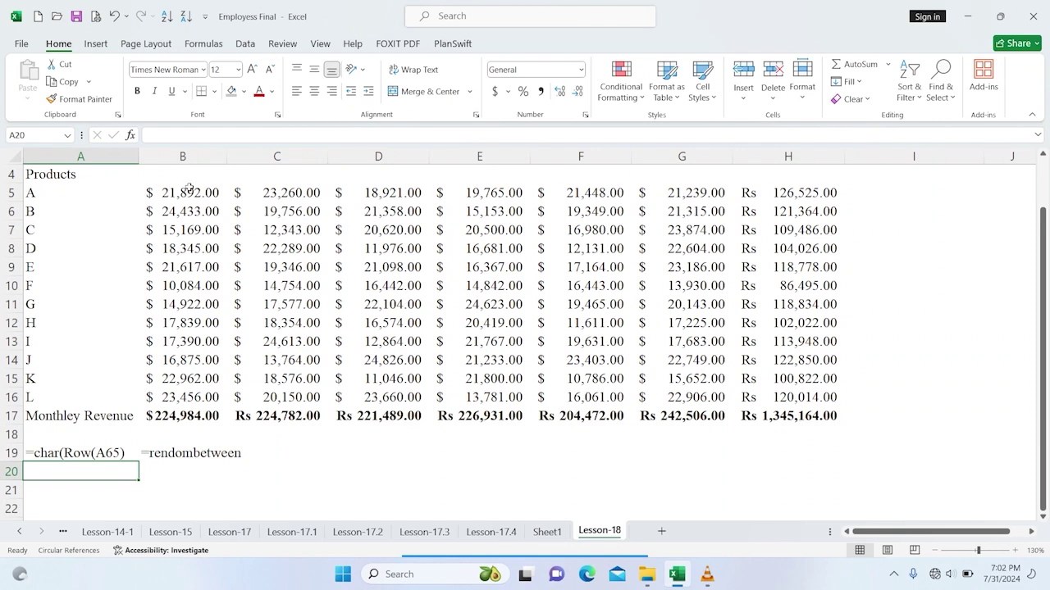
# Enter the shortcut note "=ctr R" as plain text in cell C19, below the August total
pyautogui.scroll(1, 263, 260)
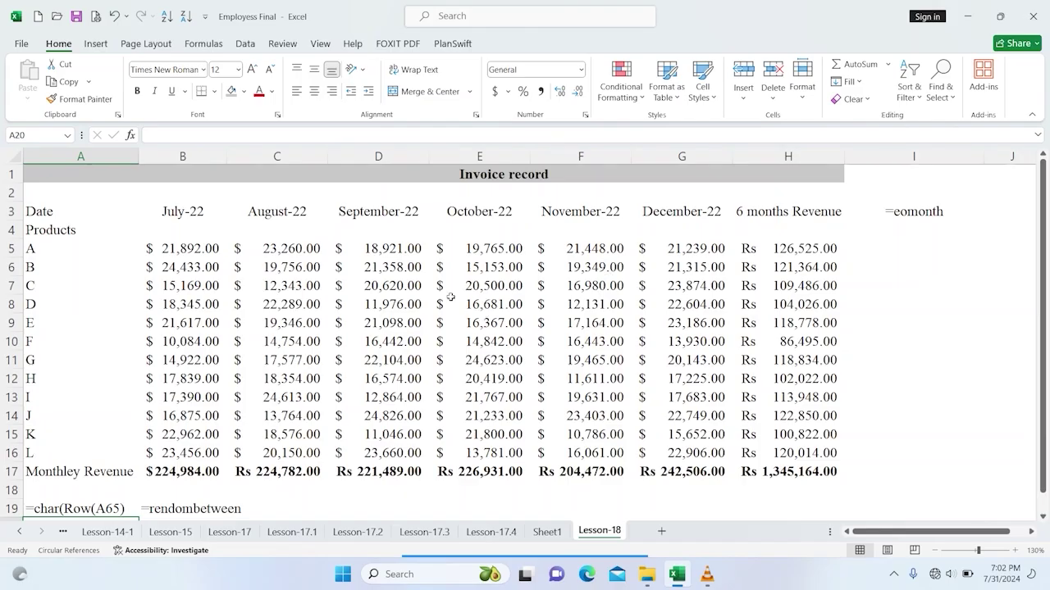
pyautogui.scroll(-1, 254, 435)
pyautogui.click(290, 450)
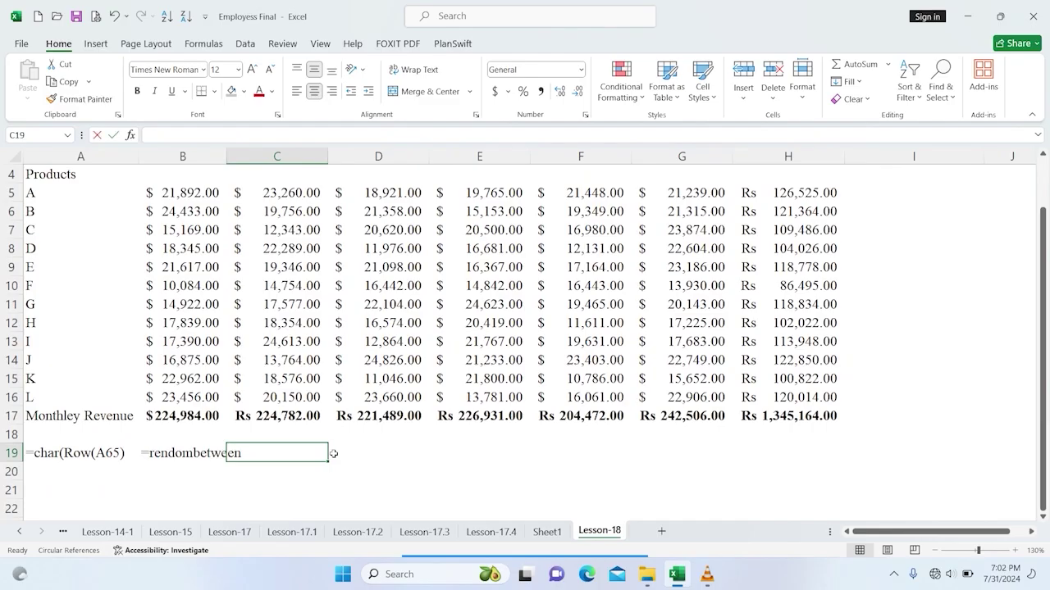
pyautogui.write("'=")
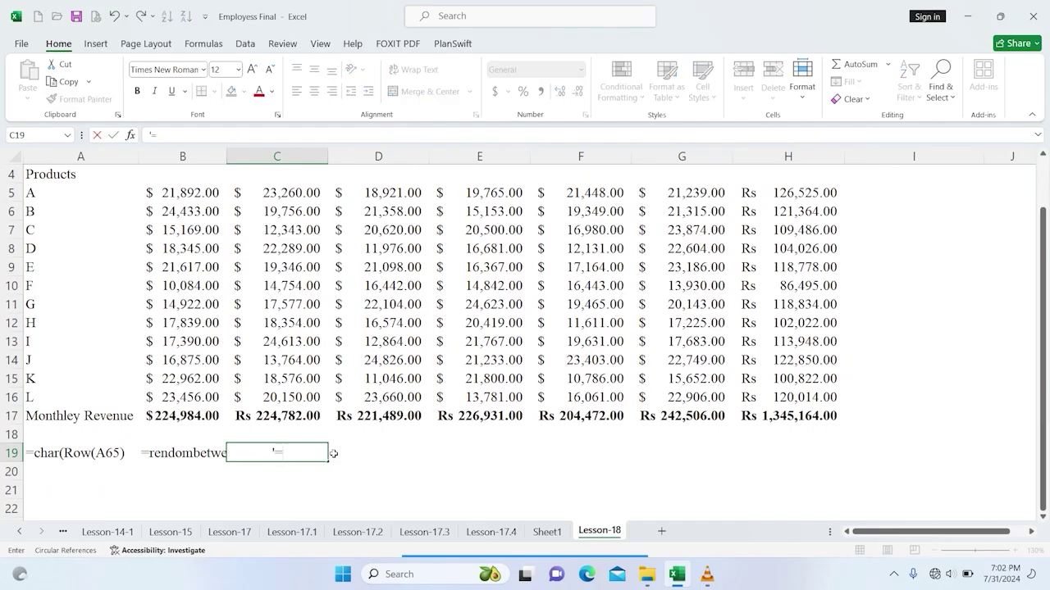
pyautogui.write('ctr R')
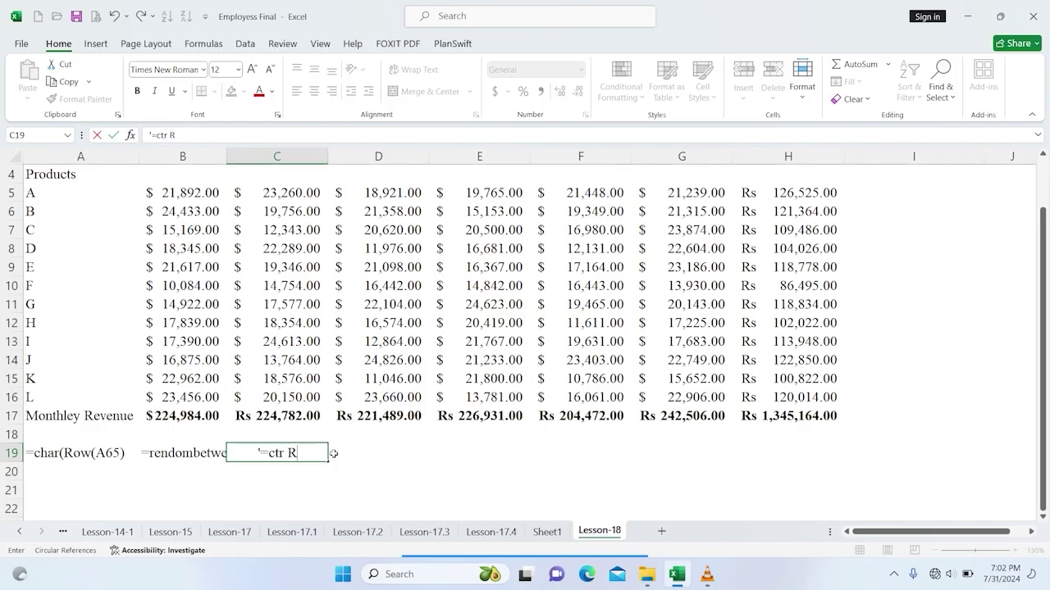
pyautogui.press('Return')
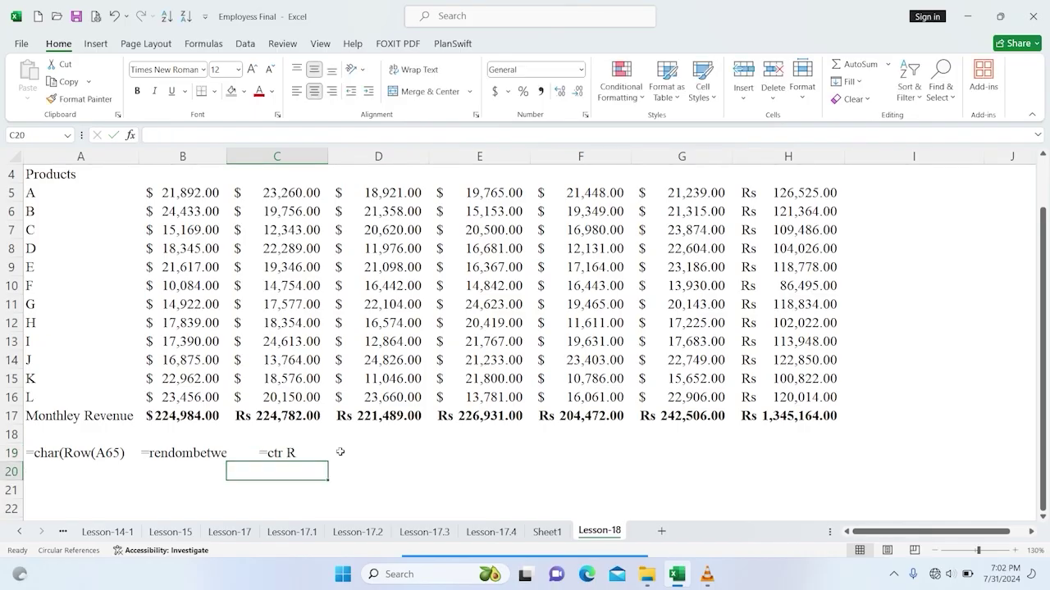
# Enter the shortcut note "Alt =" in cell D19, without a leading equals sign
pyautogui.click(387, 449)
pyautogui.write("'=")
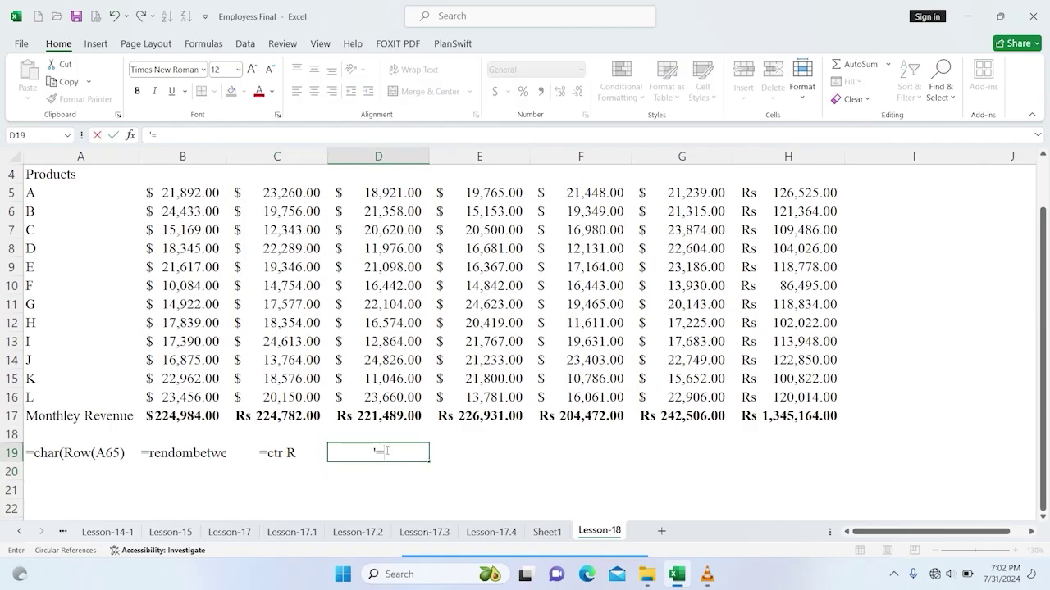
pyautogui.write('Alt =')
pyautogui.click(370, 454)
pyautogui.press('BackSpace')
pyautogui.click(382, 450)
pyautogui.press('BackSpace')
pyautogui.click(513, 464)
# Correct the shortcut note in C19 to "Ctr R", dropping its equals sign and capitalizing the first letter
pyautogui.click(277, 450)
pyautogui.click(154, 131)
pyautogui.press('BackSpace')
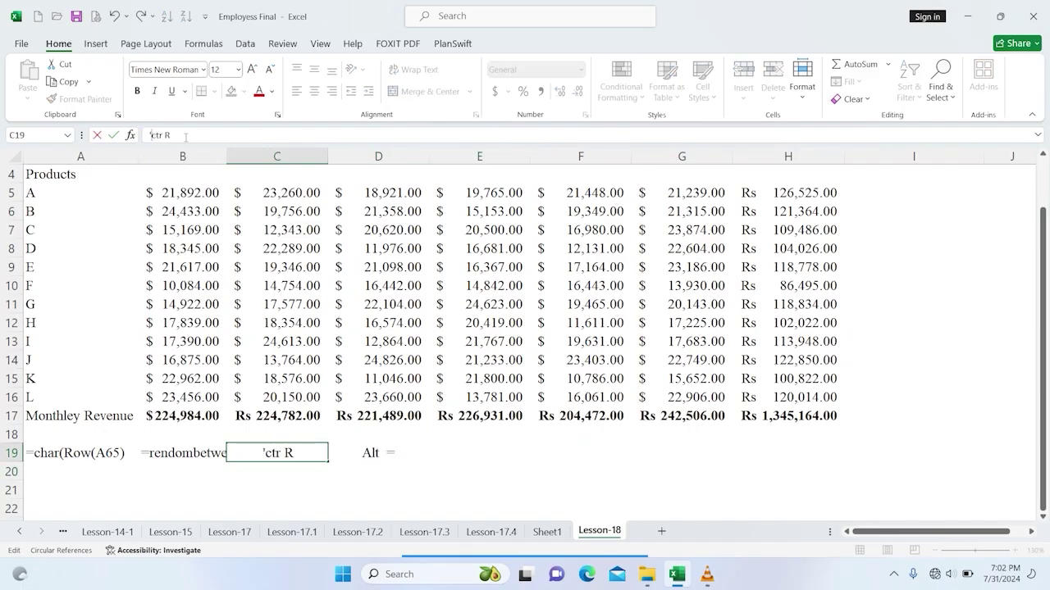
pyautogui.press('Delete')
pyautogui.write('C')
pyautogui.press('Return')
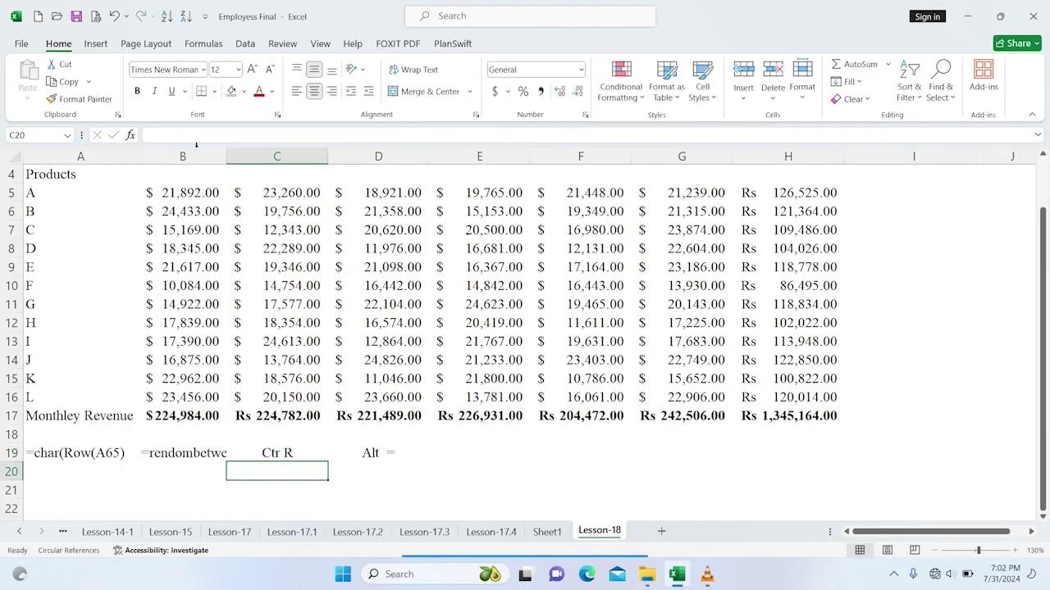
# Review the contents of month headers B3 and C3, product cell A5, the sales figures, the revenue totals and the notes in row 19
pyautogui.scroll(1, 229, 426)
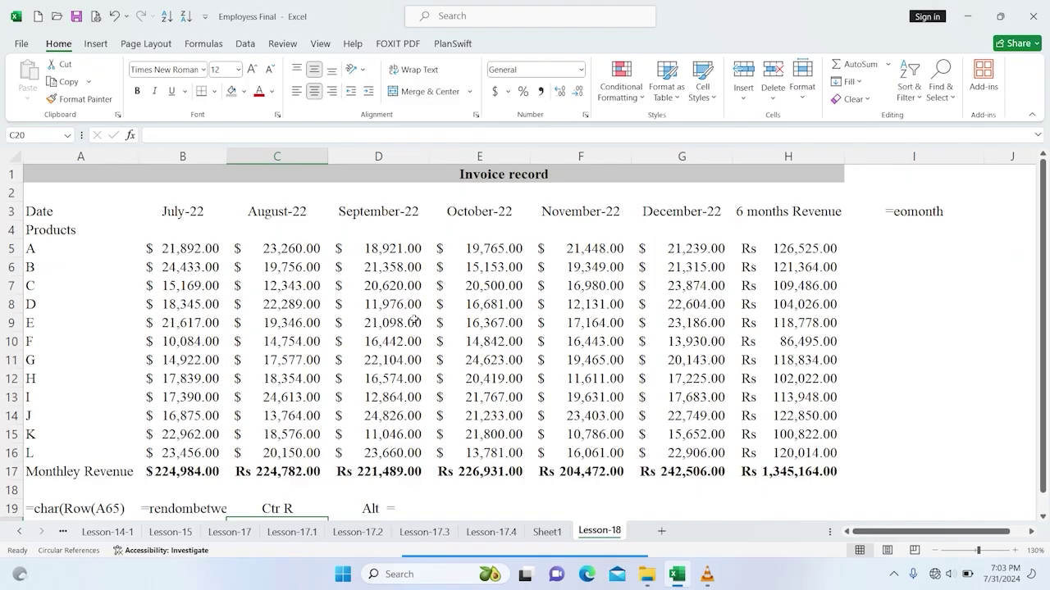
pyautogui.click(174, 206)
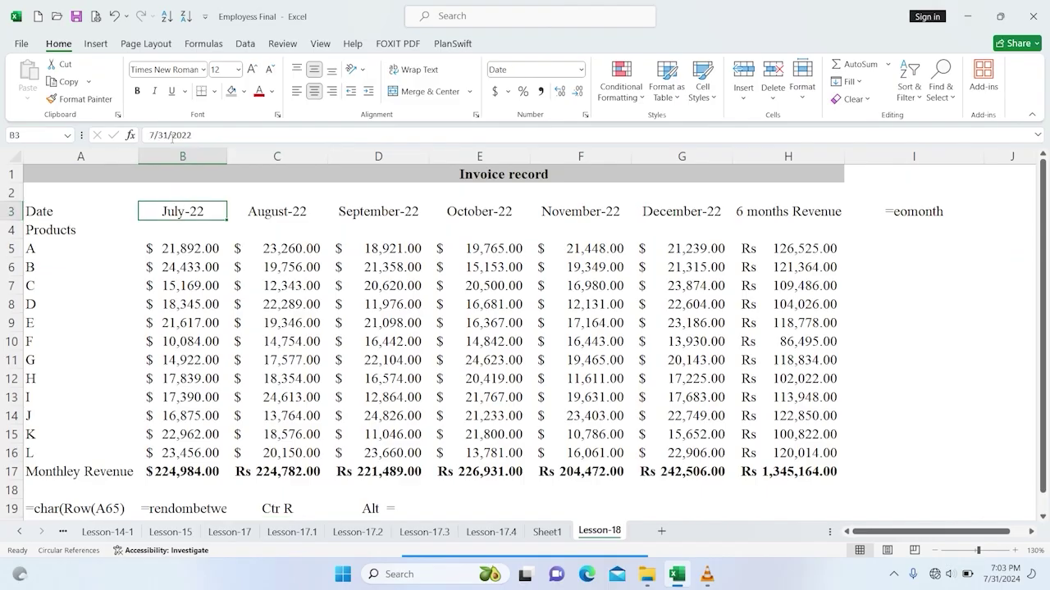
pyautogui.click(267, 206)
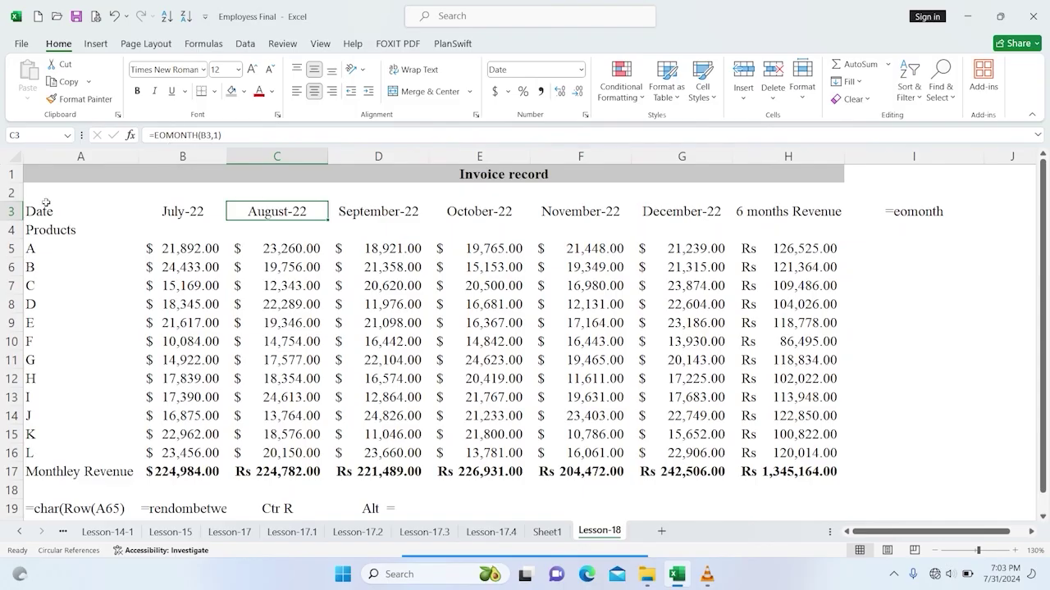
pyautogui.click(40, 244)
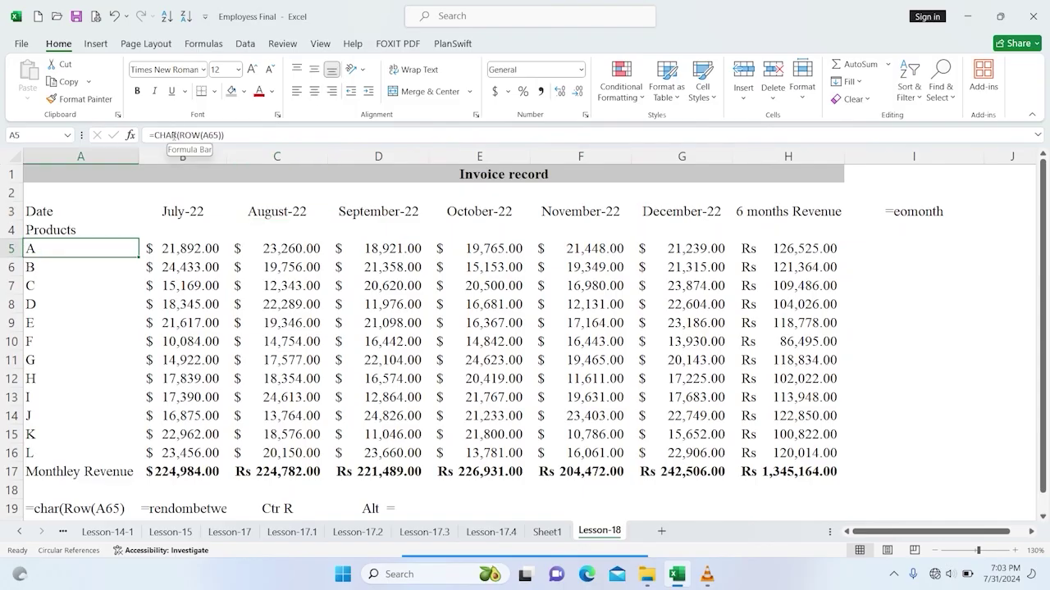
pyautogui.click(168, 249)
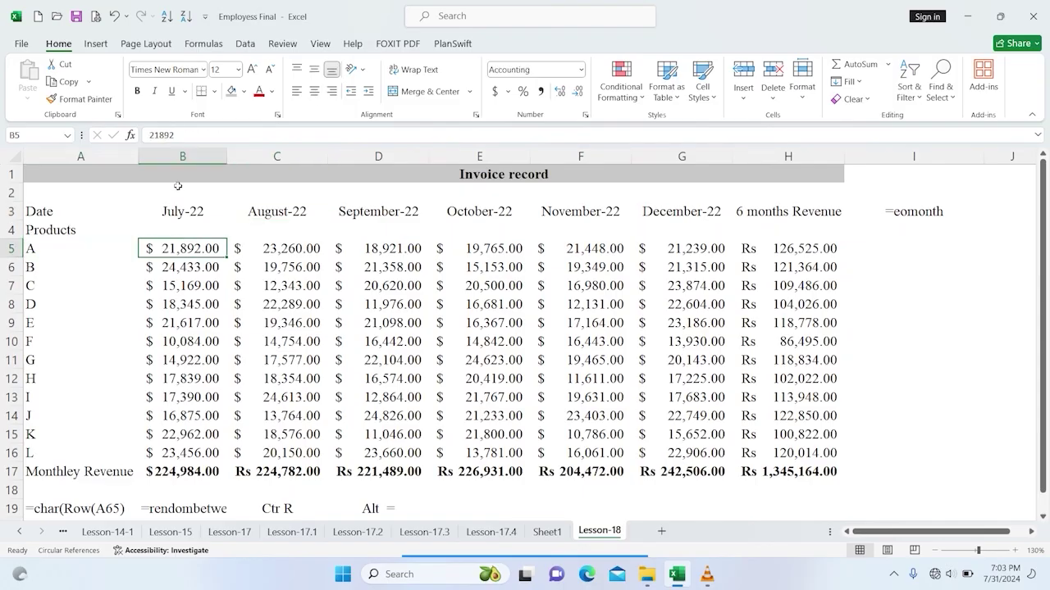
pyautogui.click(270, 243)
pyautogui.moveTo(187, 246); pyautogui.dragTo(720, 450)
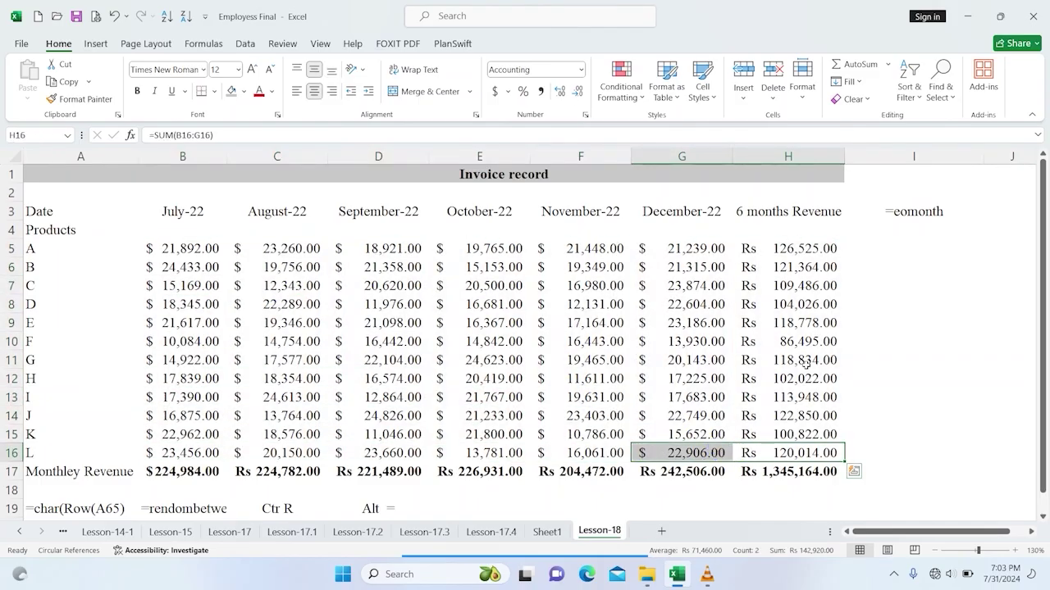
pyautogui.click(787, 360)
pyautogui.moveTo(787, 248); pyautogui.dragTo(201, 466)
pyautogui.click(201, 466)
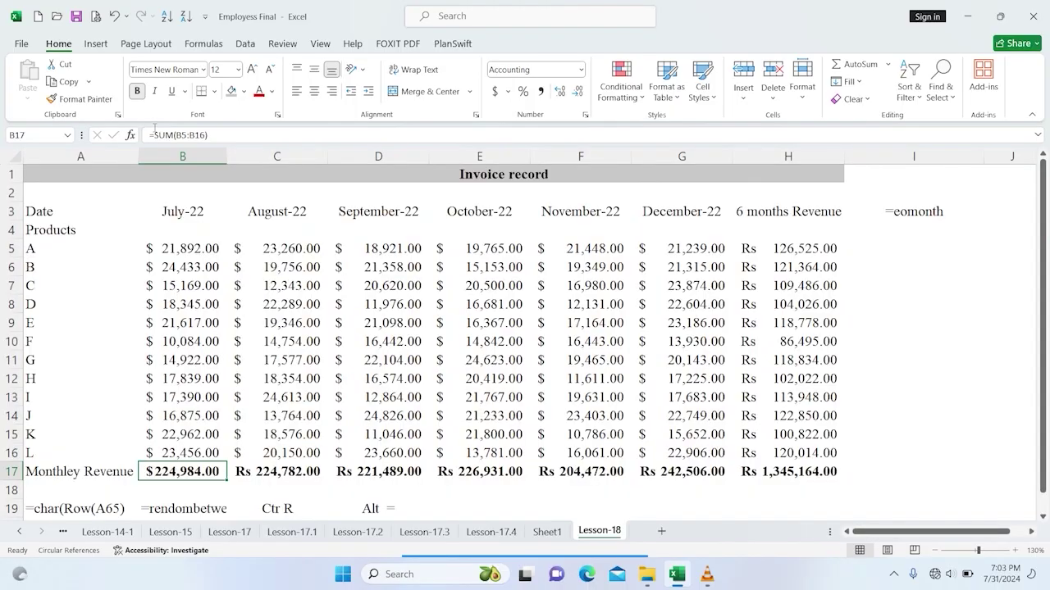
pyautogui.click(881, 414)
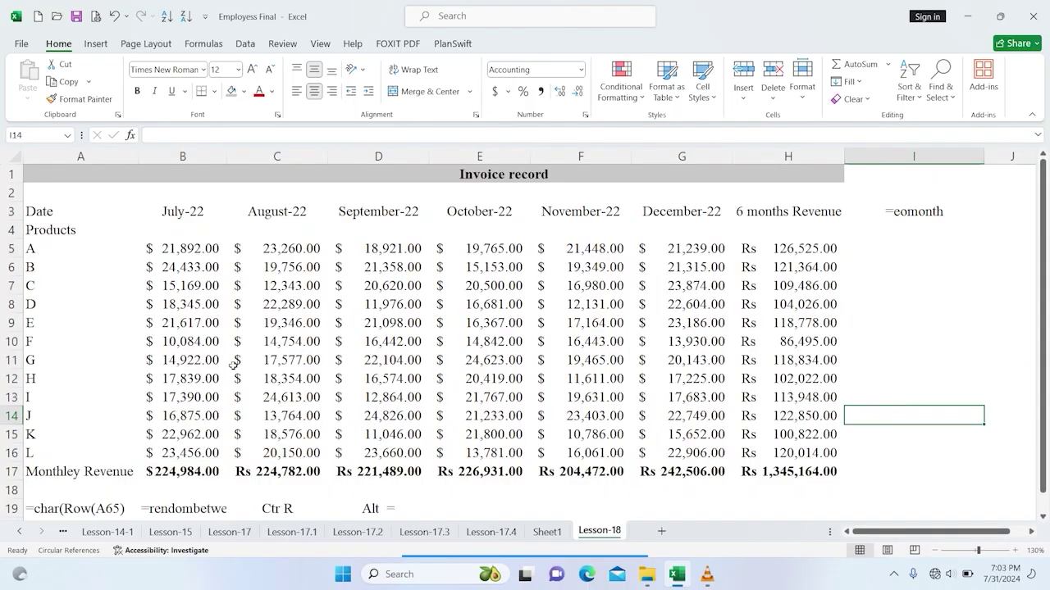
pyautogui.scroll(-1, 233, 366)
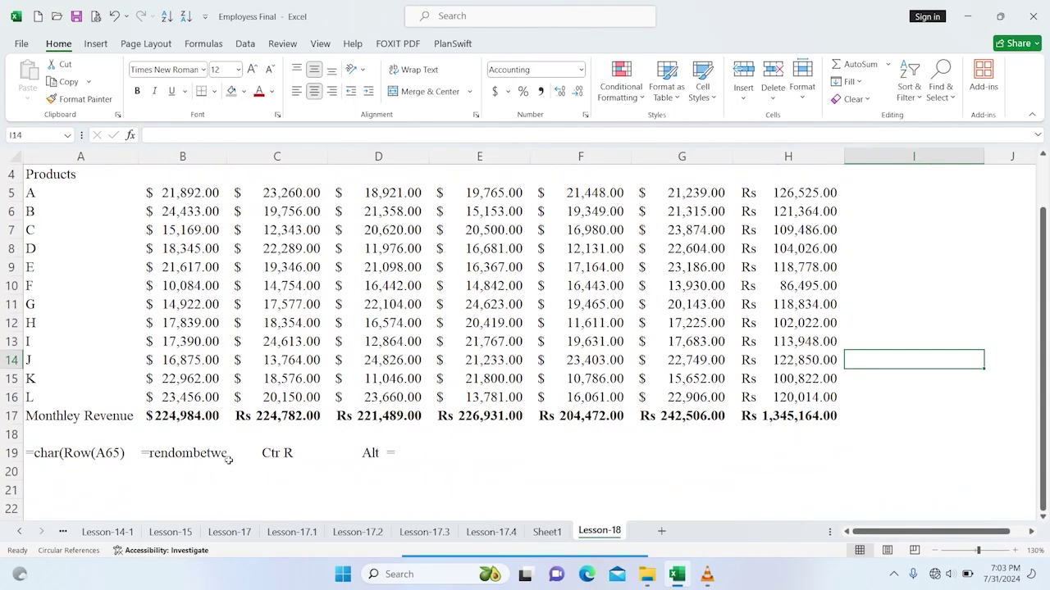
pyautogui.click(201, 194)
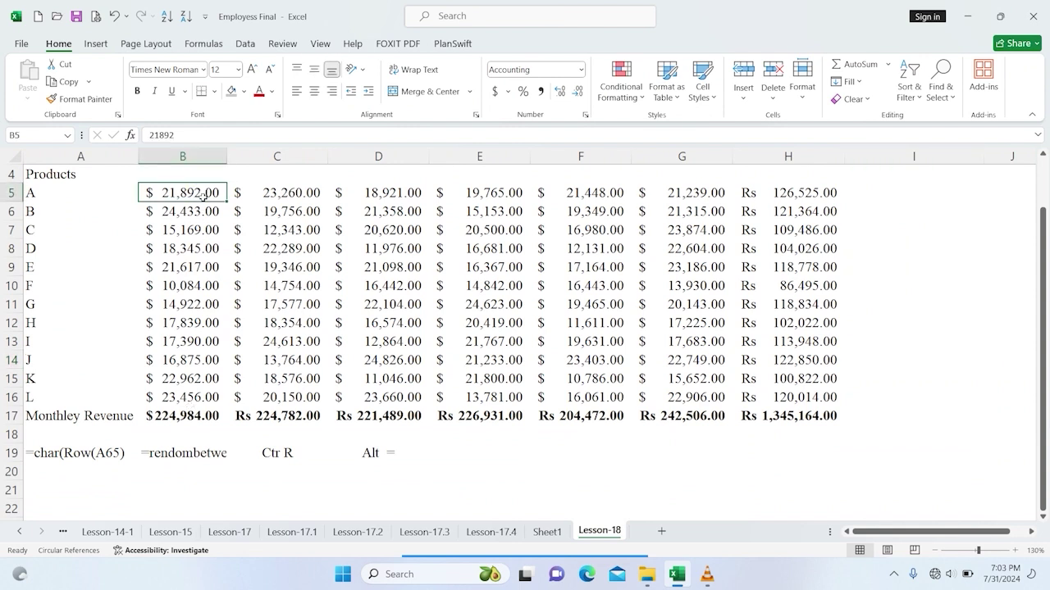